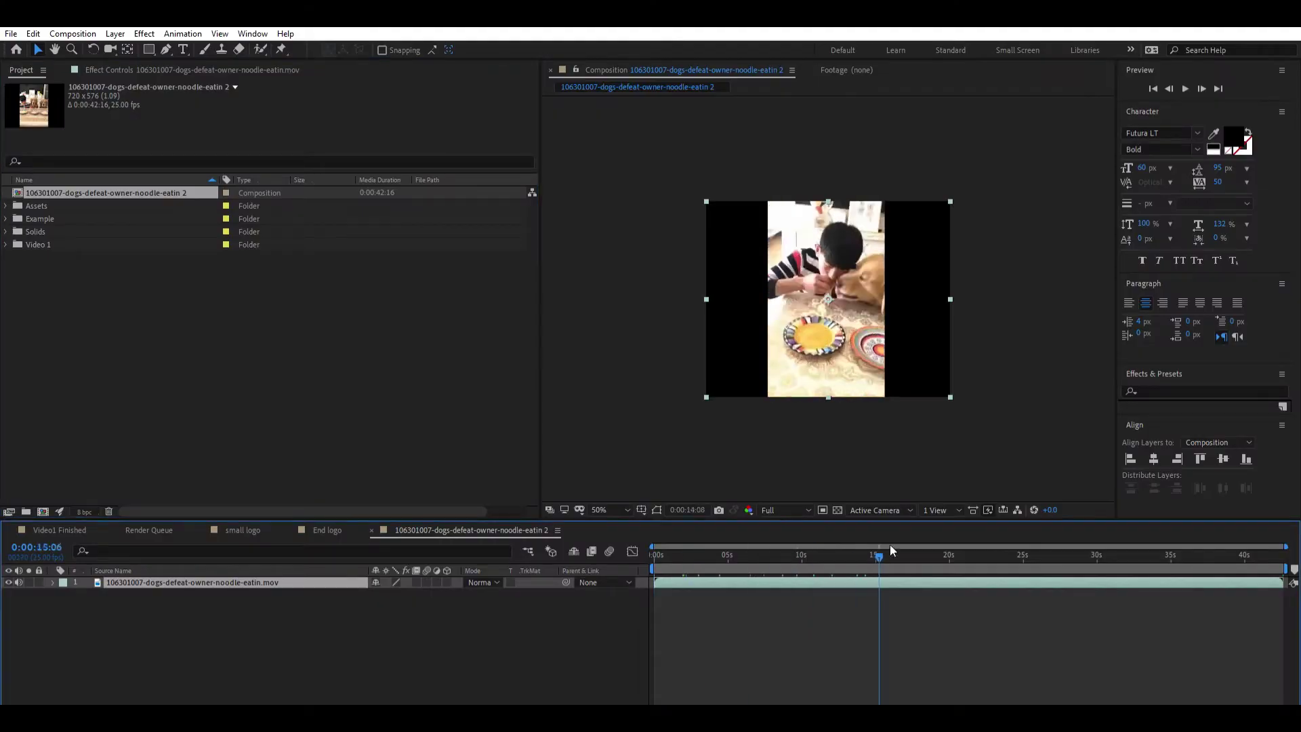
# Go to 0:00:19:24 and end the composition's work area at that time.
pyautogui.moveTo(879, 545); pyautogui.dragTo(949, 549)
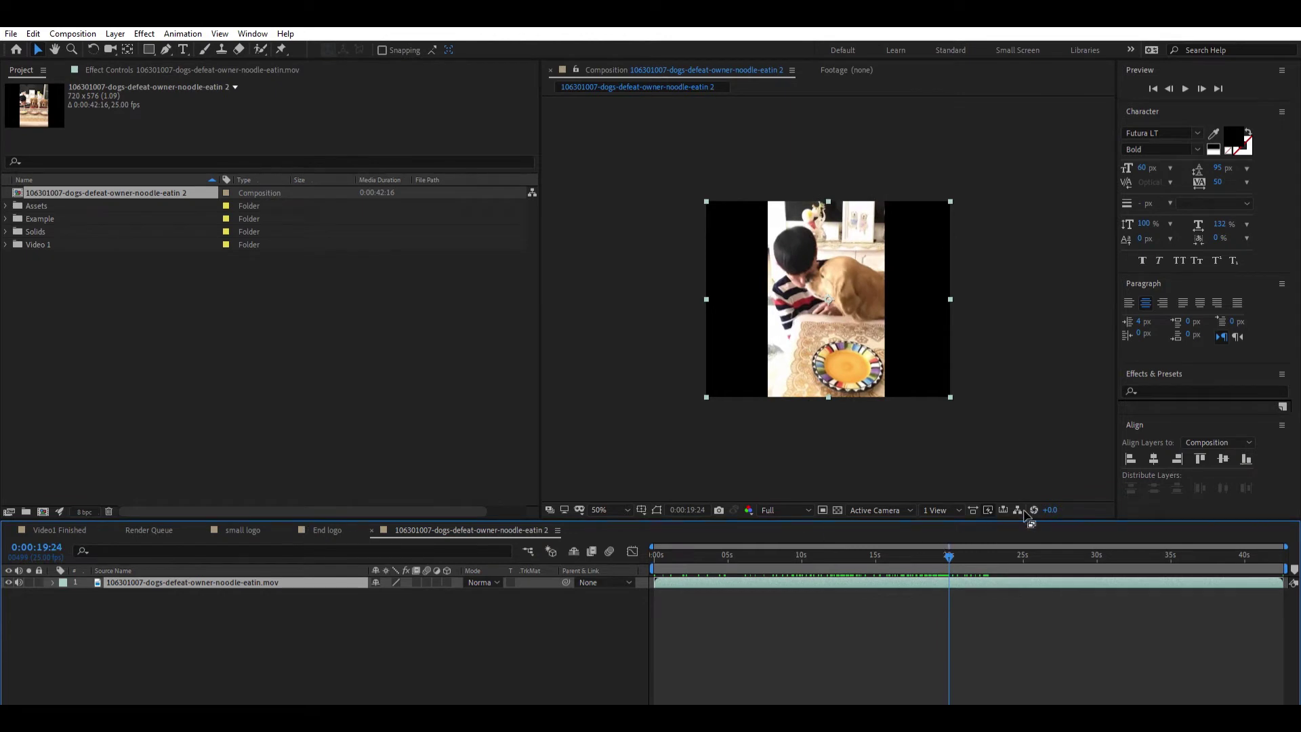
pyautogui.moveTo(1285, 567); pyautogui.dragTo(950, 568)
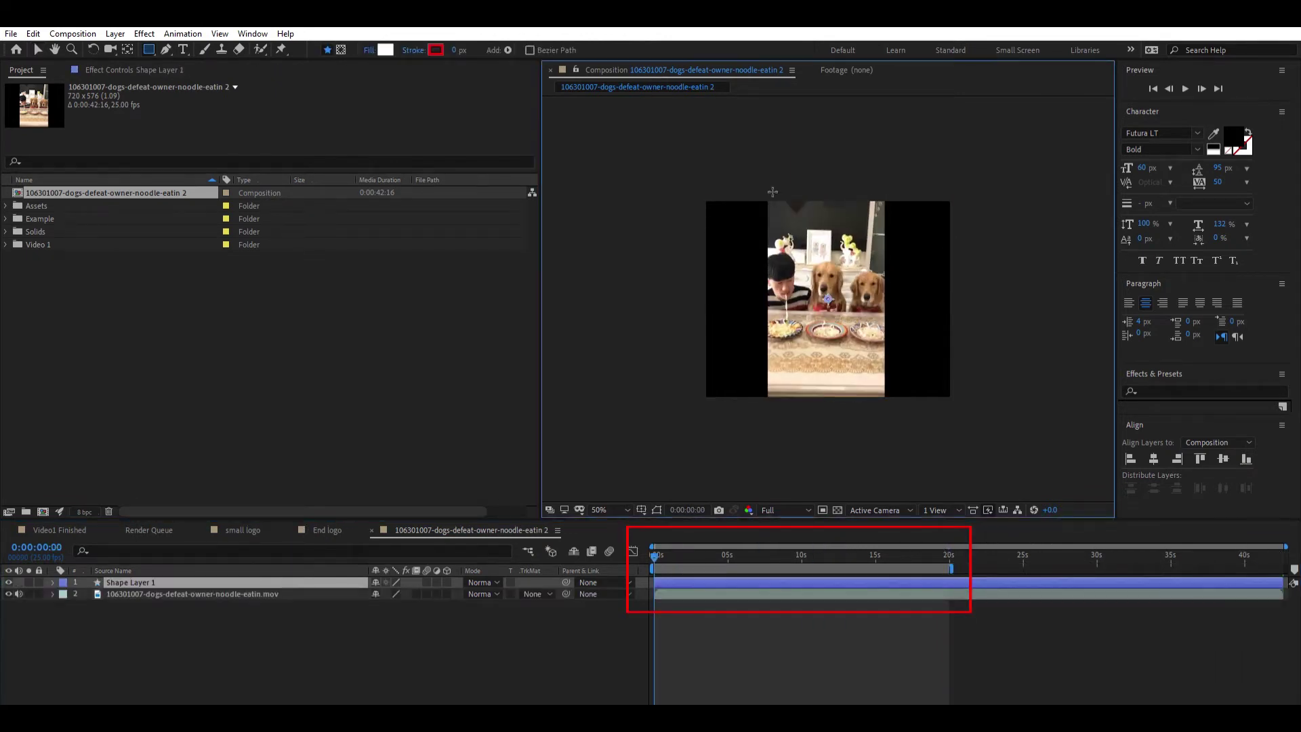
# Draw a white rectangle shape over the portrait video and align its lower edge with the edge of the footage.
pyautogui.moveTo(768, 200)
pyautogui.mouseDown()
pyautogui.moveTo(890, 389)
pyautogui.moveTo(930, 144)
pyautogui.mouseUp()
pyautogui.scroll(2, 820, 320)
pyautogui.moveTo(784, 351); pyautogui.dragTo(777, 335)
pyautogui.scroll(2, 876, 418)
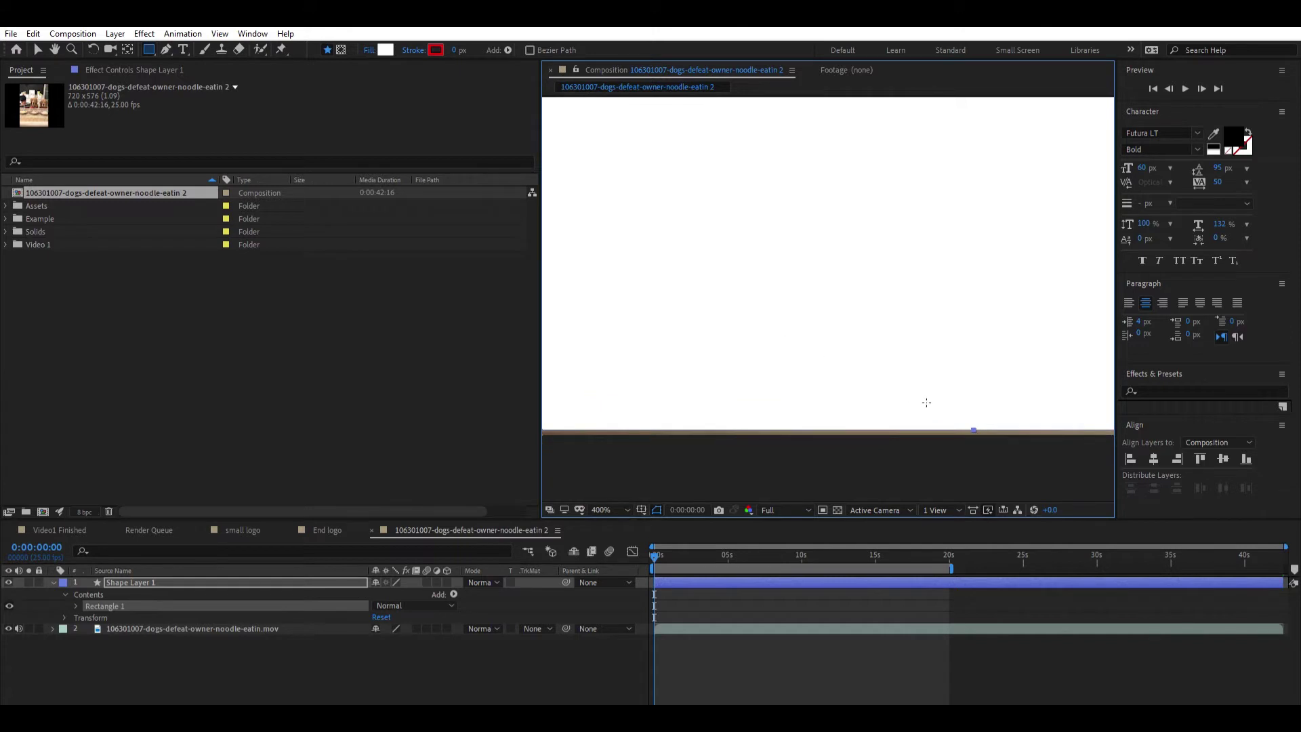
pyautogui.click(37, 49)
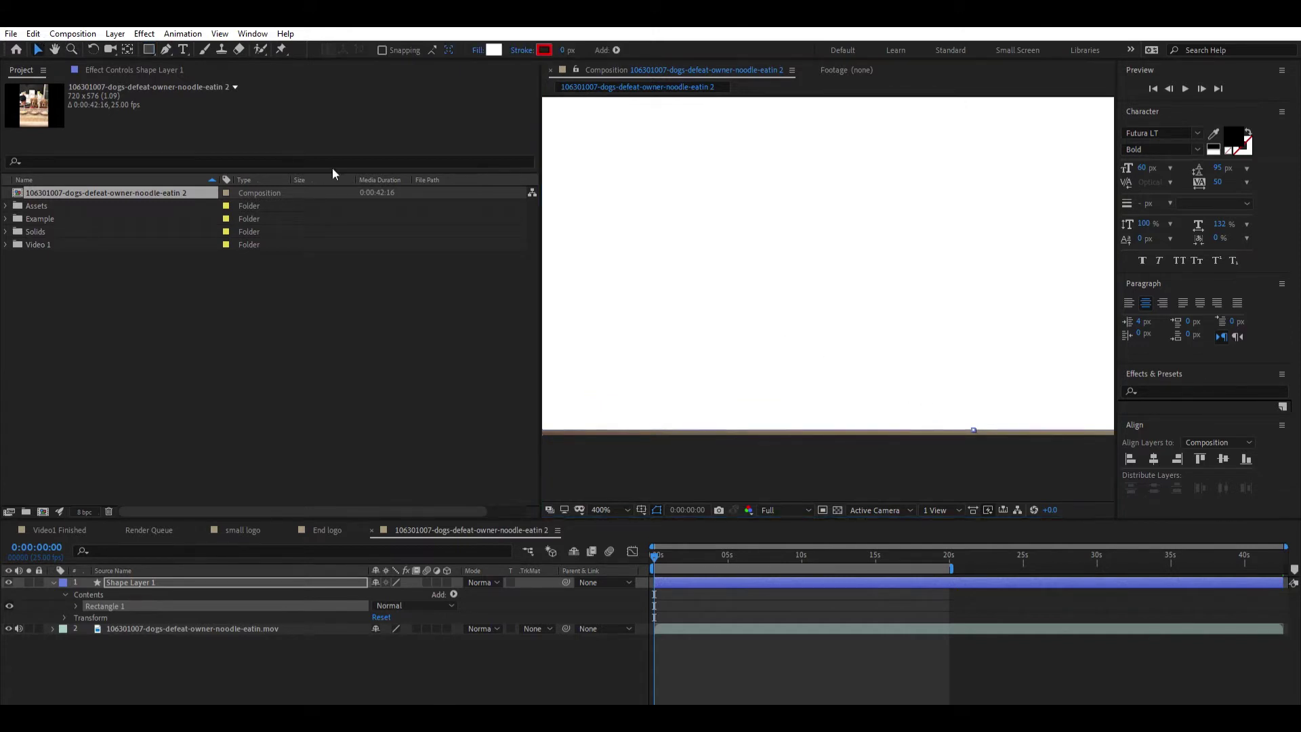
pyautogui.click(965, 441)
pyautogui.click(968, 416)
pyautogui.moveTo(975, 417); pyautogui.dragTo(973, 421)
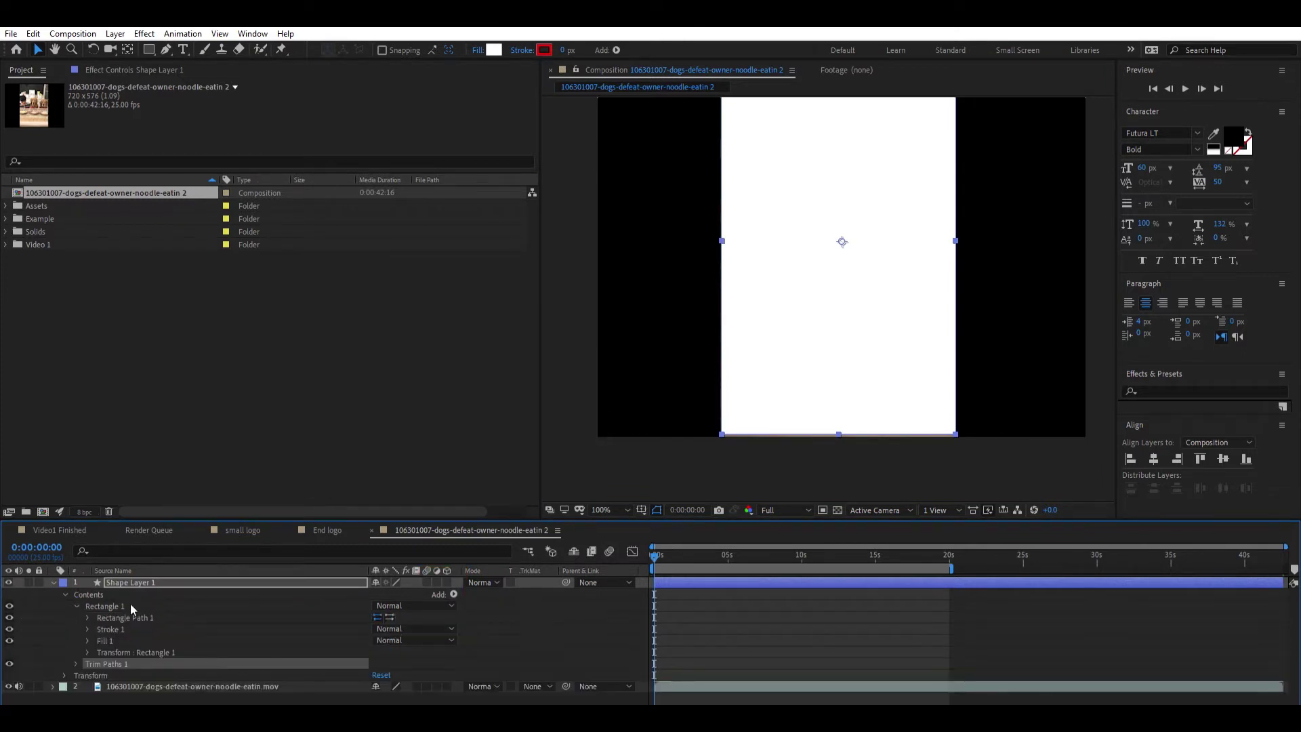
# Set the rectangle's red stroke width to 6 px.
pyautogui.click(88, 616)
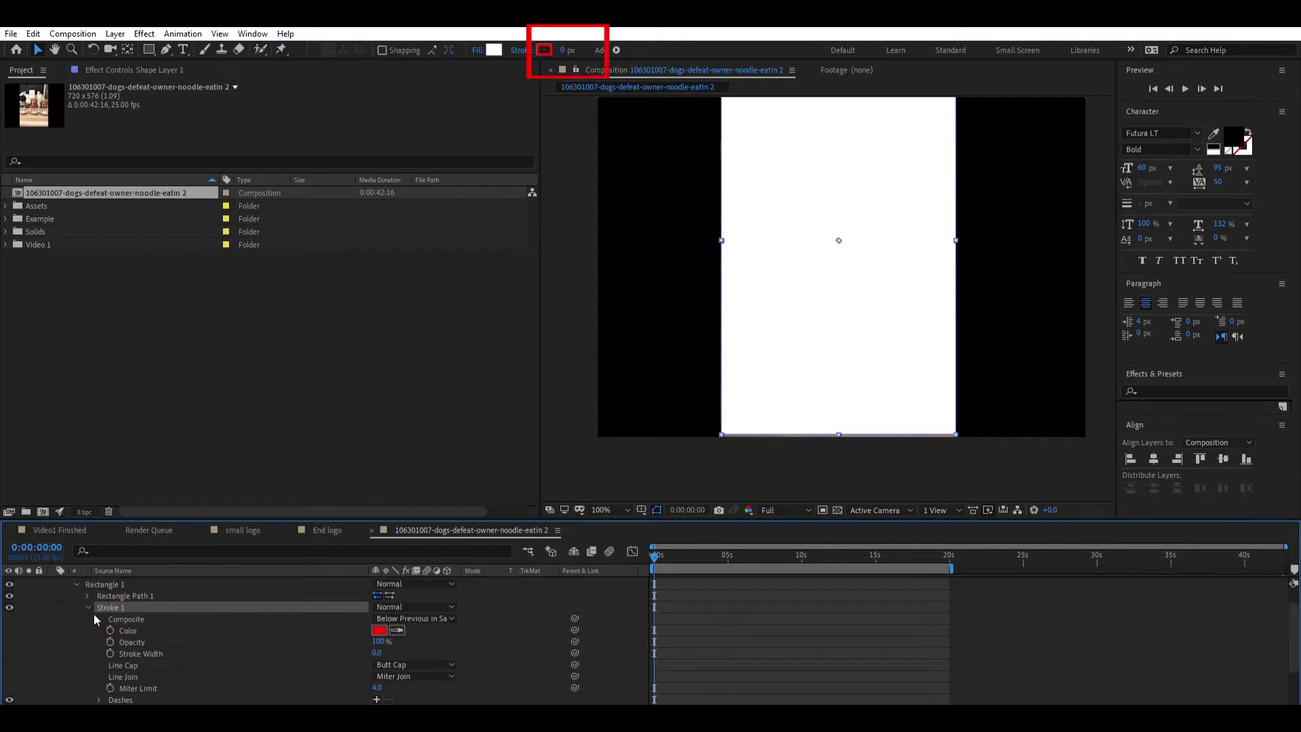
pyautogui.click(562, 49)
pyautogui.write('6')
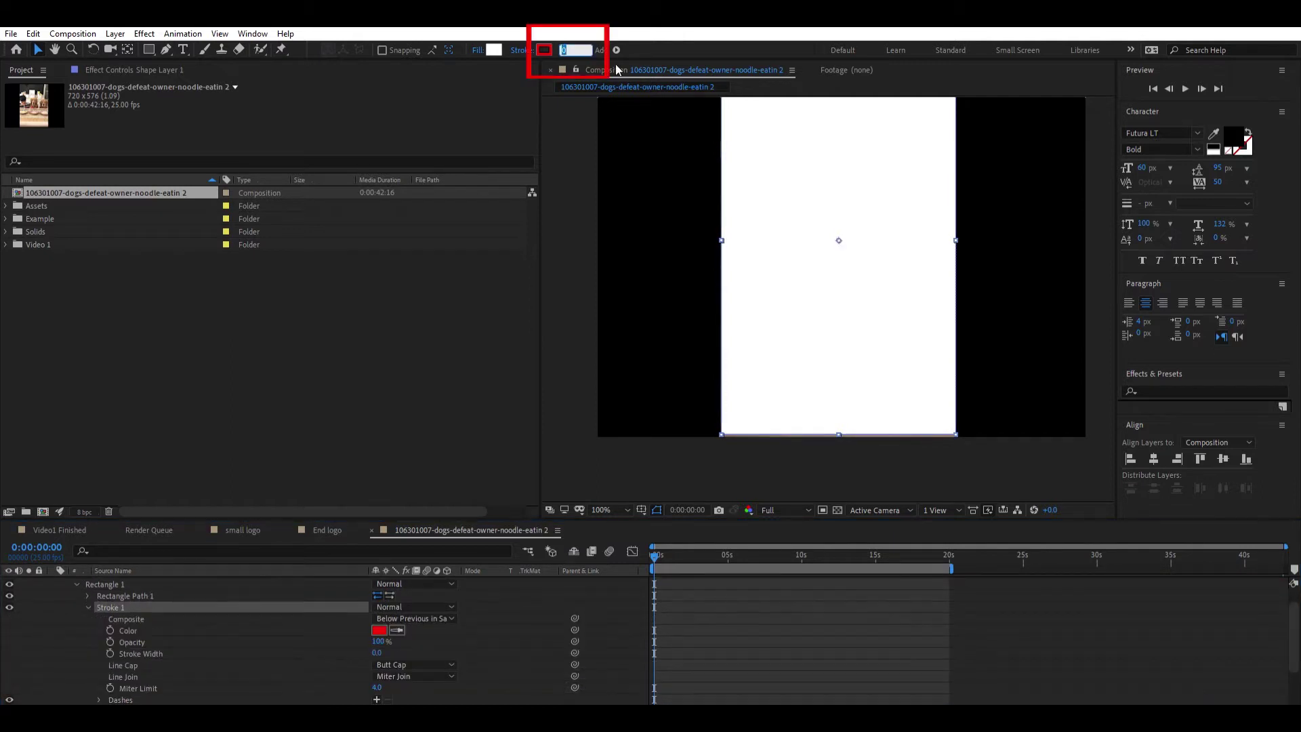
pyautogui.press('Return')
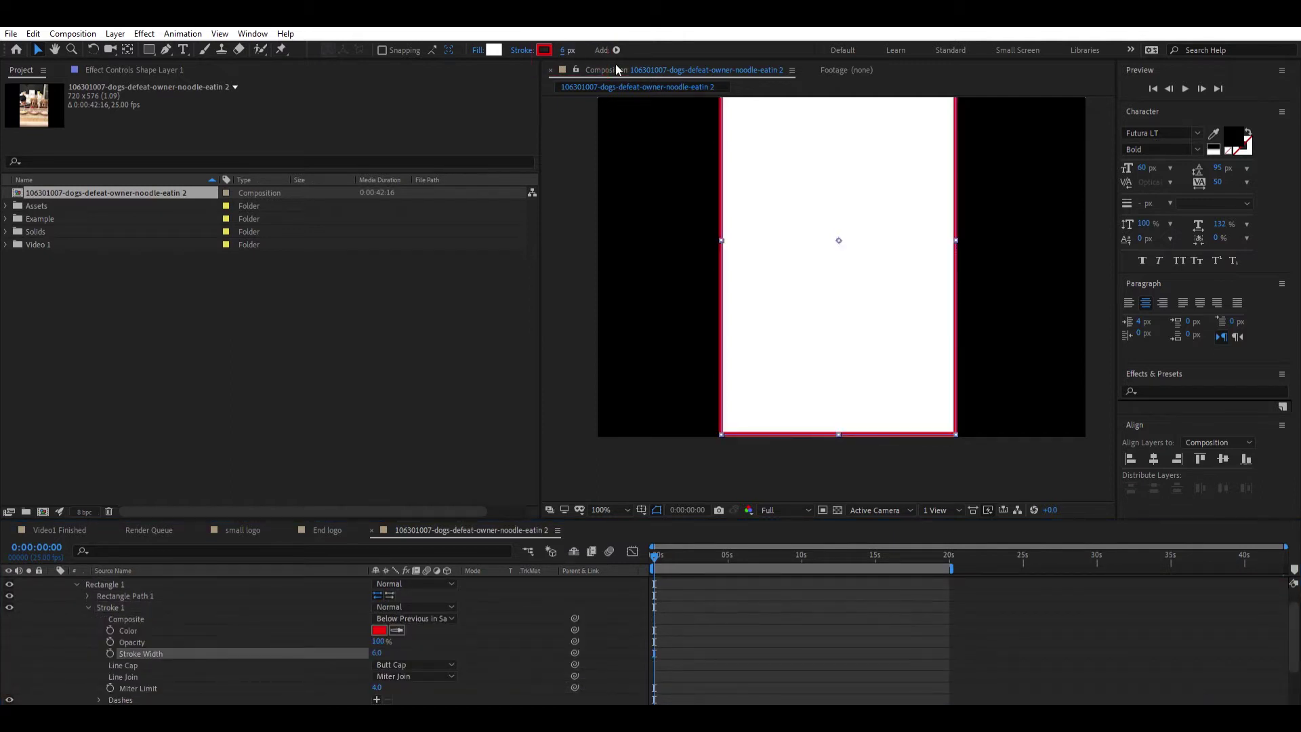
# Adjust the rectangle's edges so the red stroke lies inside the video frame.
pyautogui.click(718, 461)
pyautogui.moveTo(764, 400); pyautogui.dragTo(764, 165)
pyautogui.scroll(1, 799, 354)
pyautogui.click(714, 364)
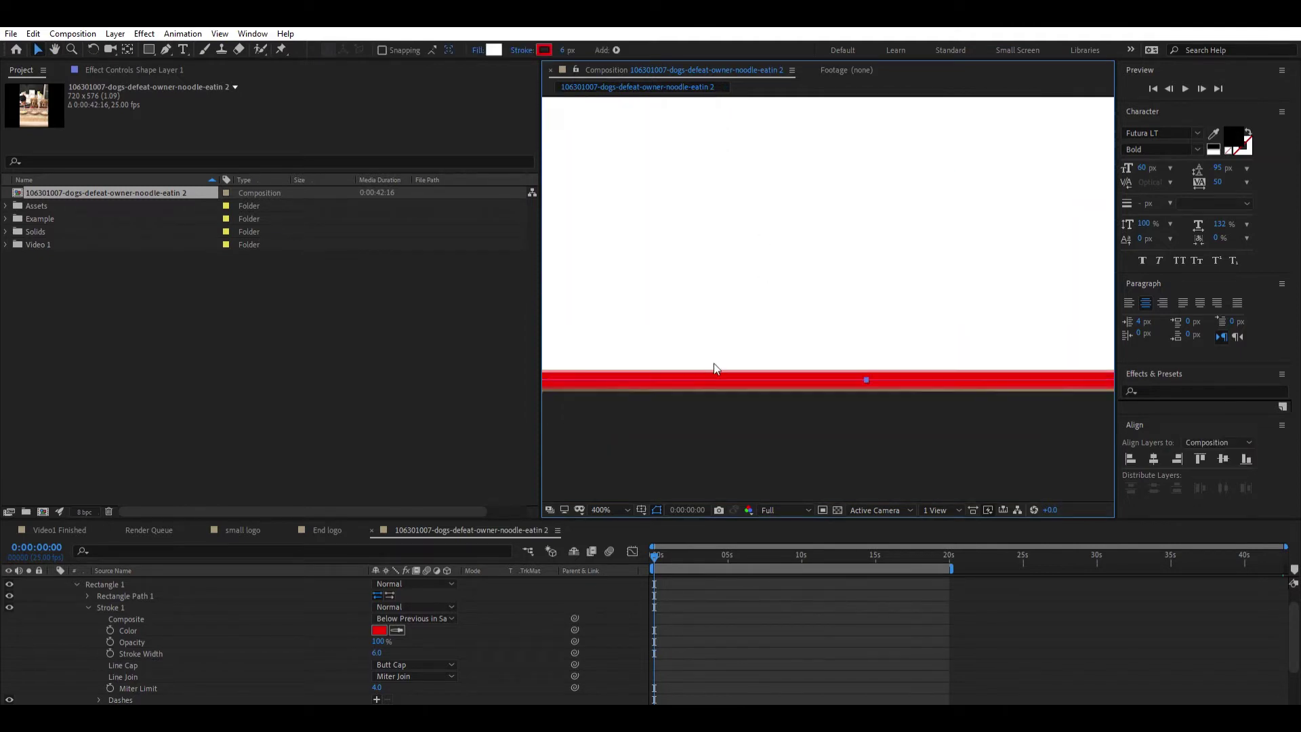
pyautogui.scroll(-2, 778, 282)
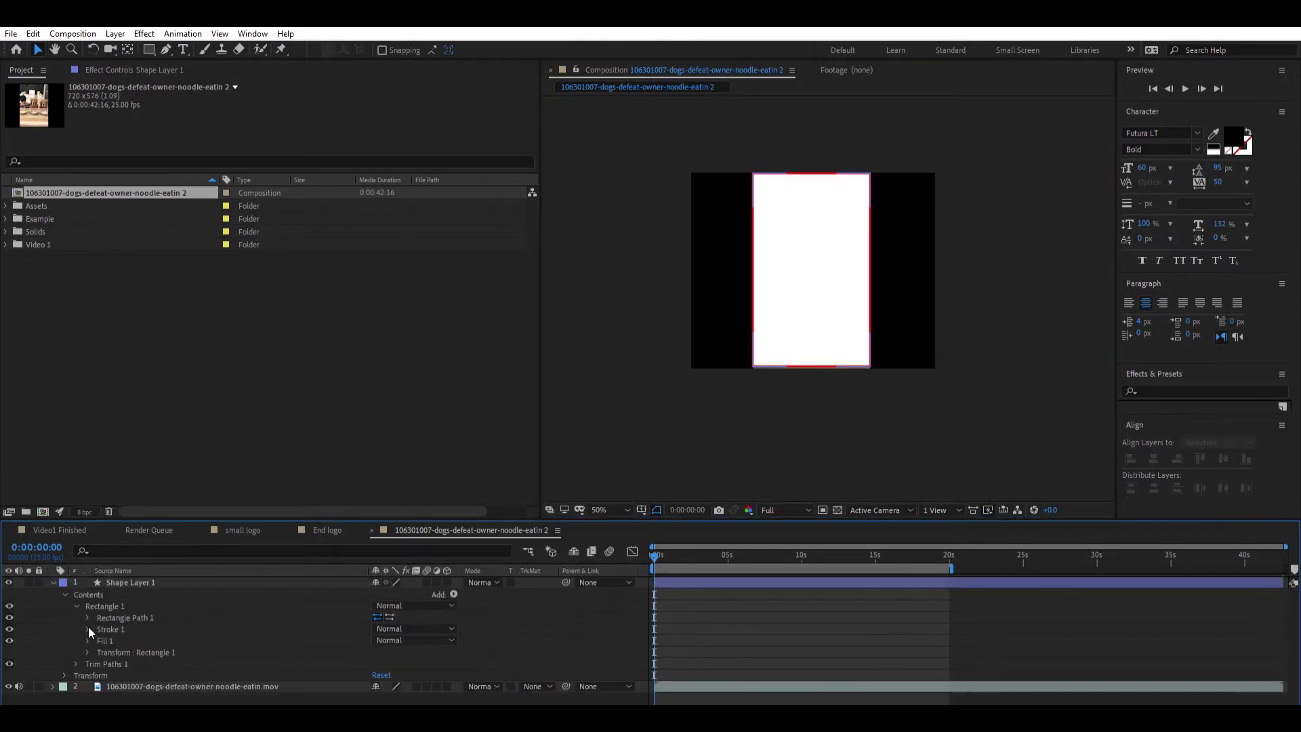
# Set the rectangle's fill opacity to 0% so only the red stroke frames the video.
pyautogui.click(89, 640)
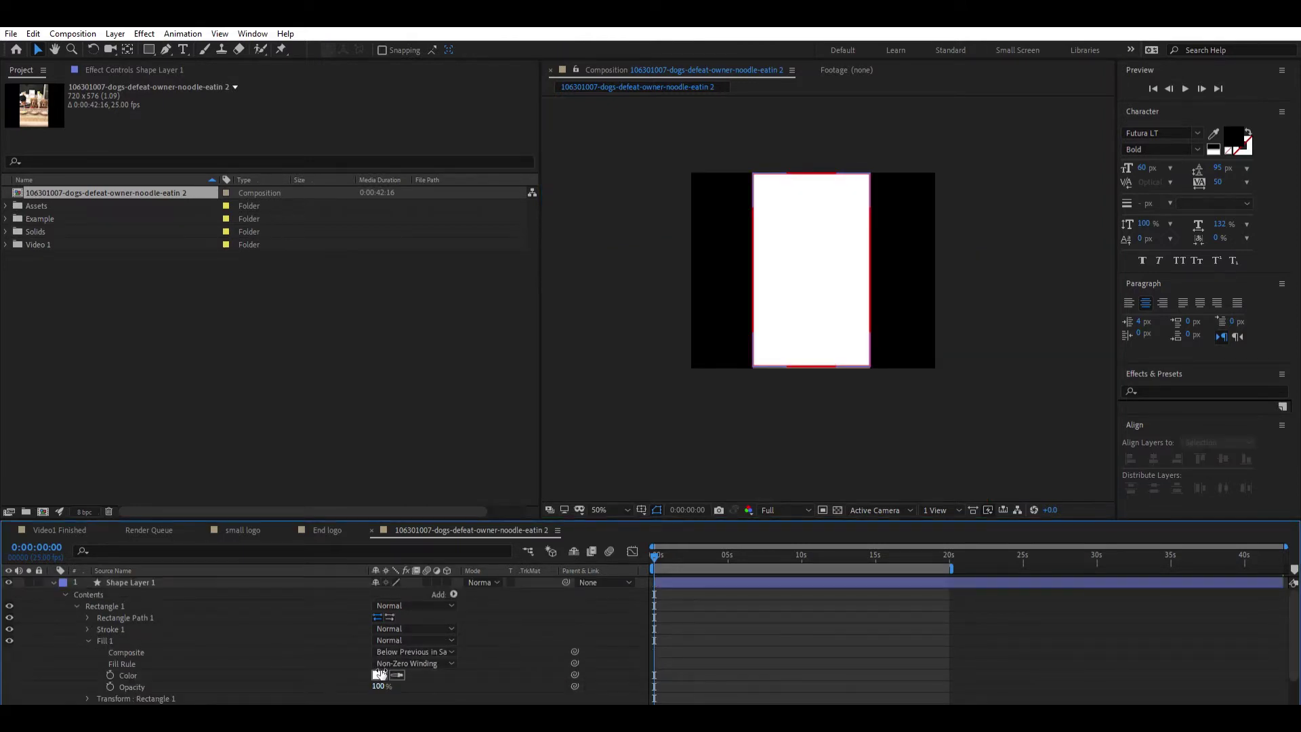
pyautogui.click(381, 684)
pyautogui.write('0')
pyautogui.press('Return')
pyautogui.click(764, 405)
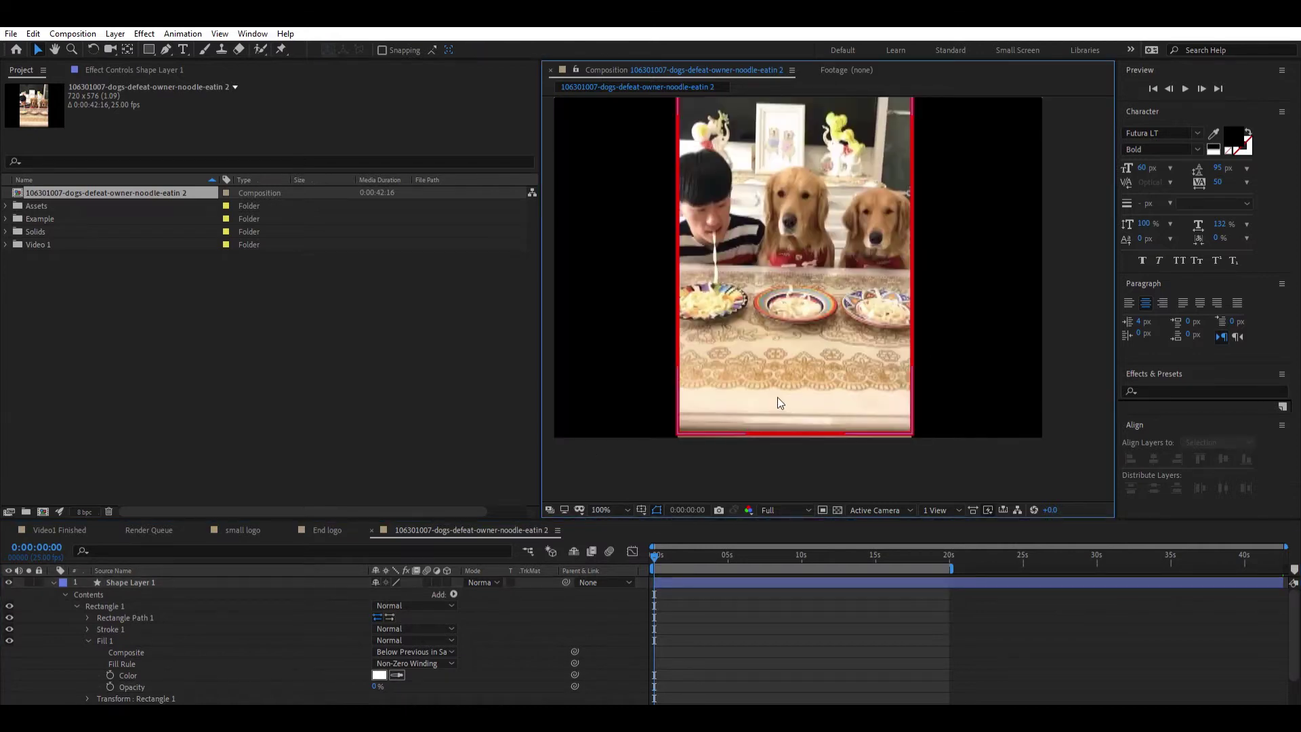
pyautogui.scroll(4, 778, 398)
pyautogui.click(832, 293)
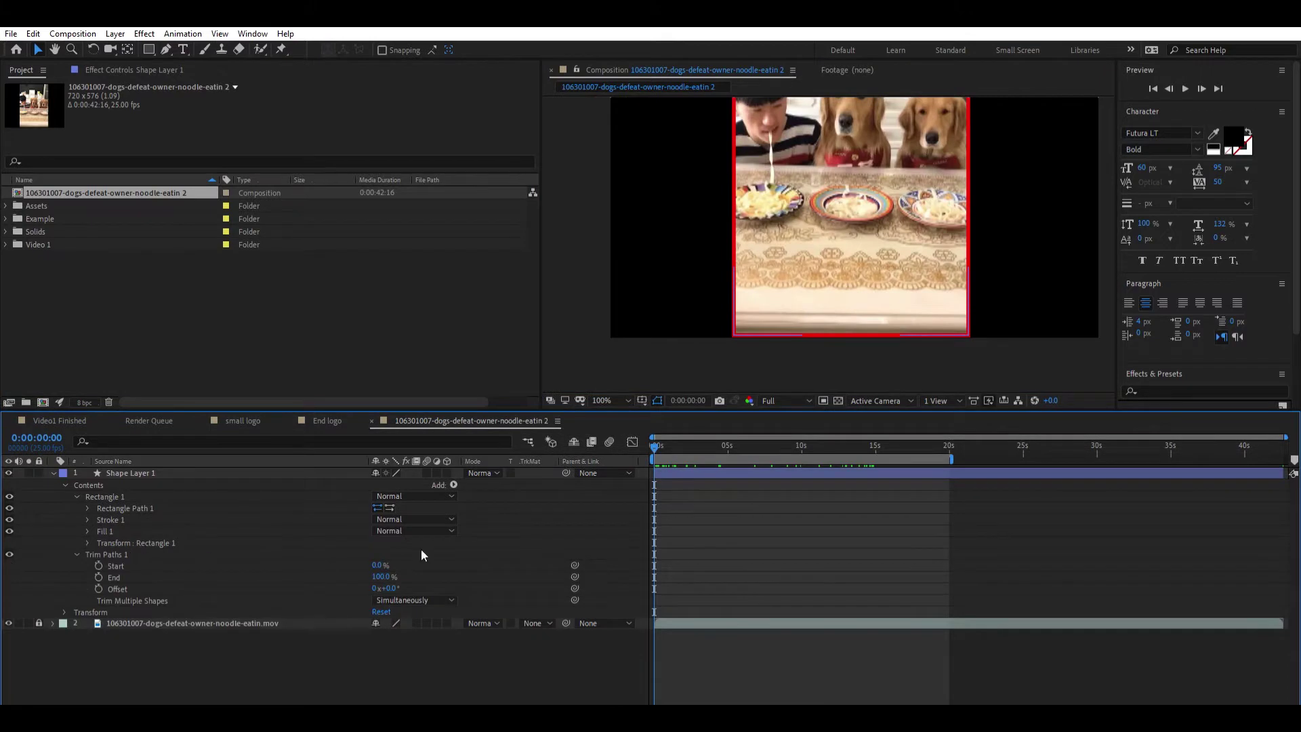
# Set Trim Paths Start and End to 50% and add keyframes for both at 0:00:00:00.
pyautogui.moveTo(380, 566); pyautogui.dragTo(481, 540)
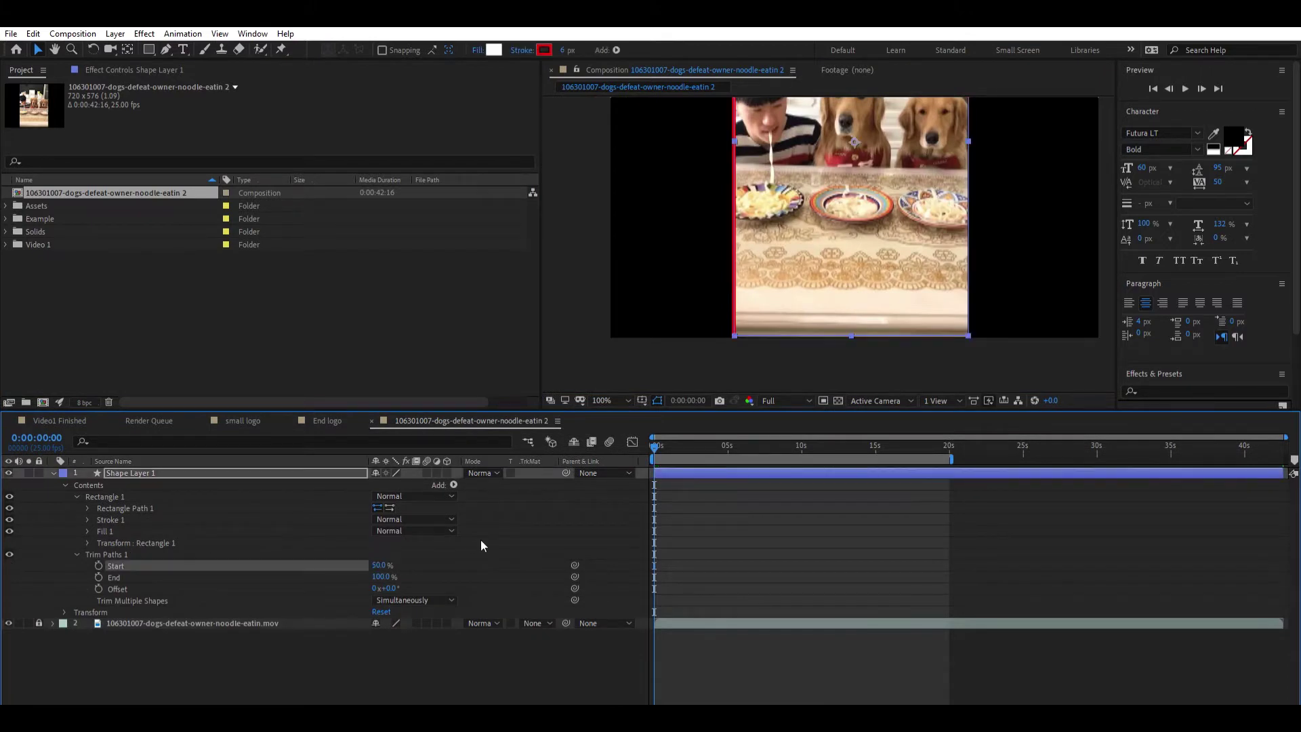
pyautogui.click(382, 576)
pyautogui.write('50')
pyautogui.press('Return')
pyautogui.click(99, 566)
pyautogui.click(99, 577)
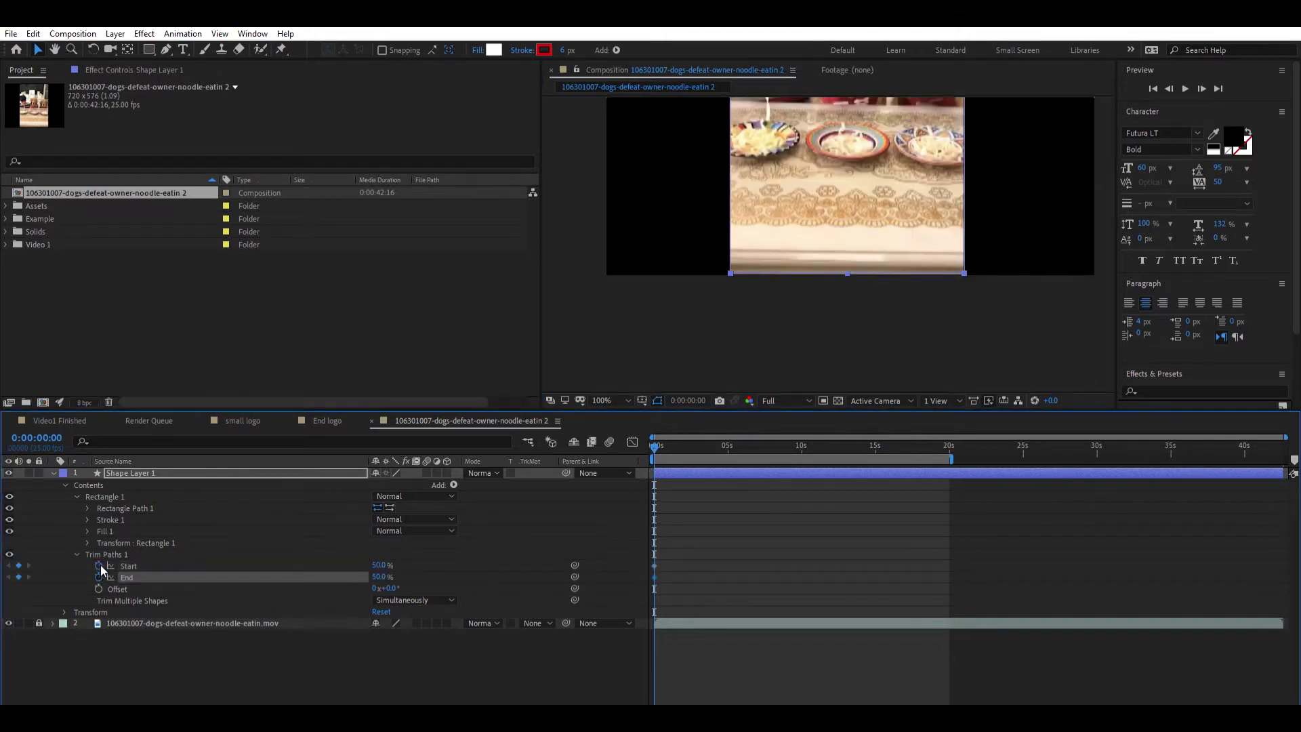
# Keyframe Trim Paths End at 0% and Start at 100% at 0:00:19:00, completing the border animation.
pyautogui.moveTo(741, 434); pyautogui.dragTo(935, 435)
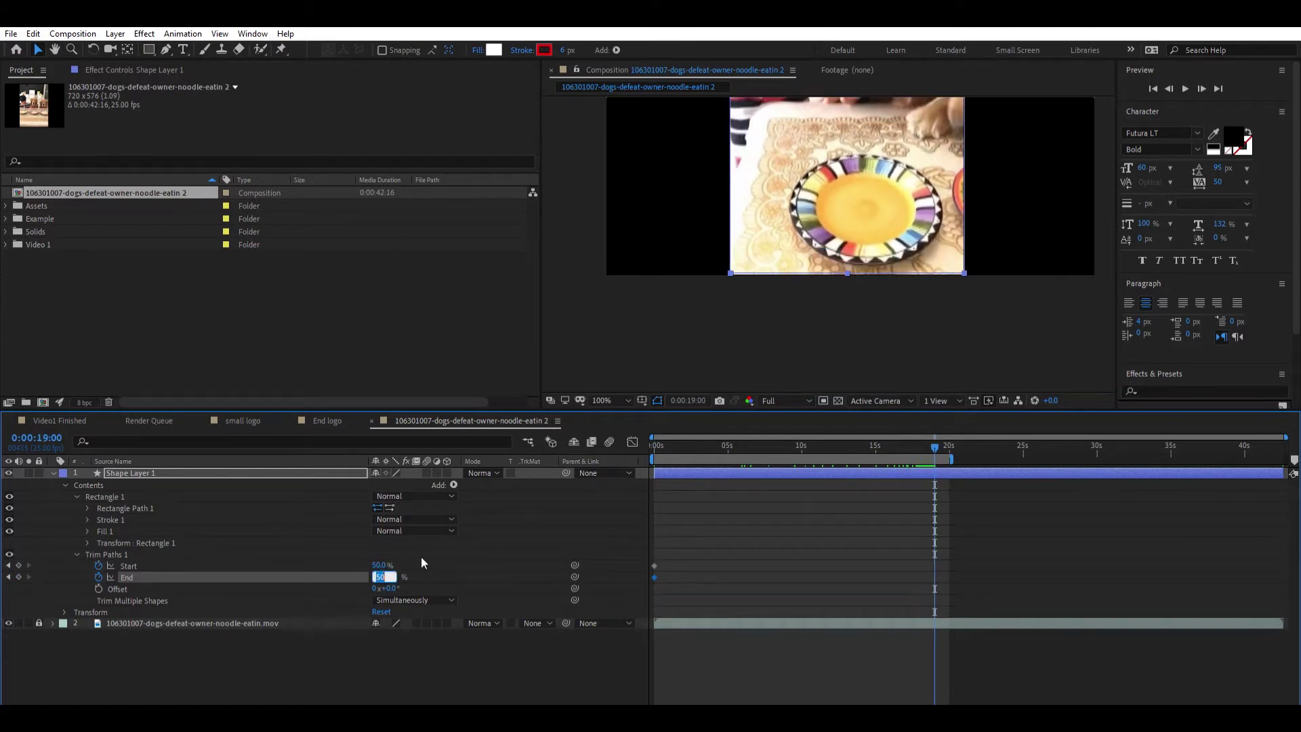
pyautogui.write('0')
pyautogui.press('Return')
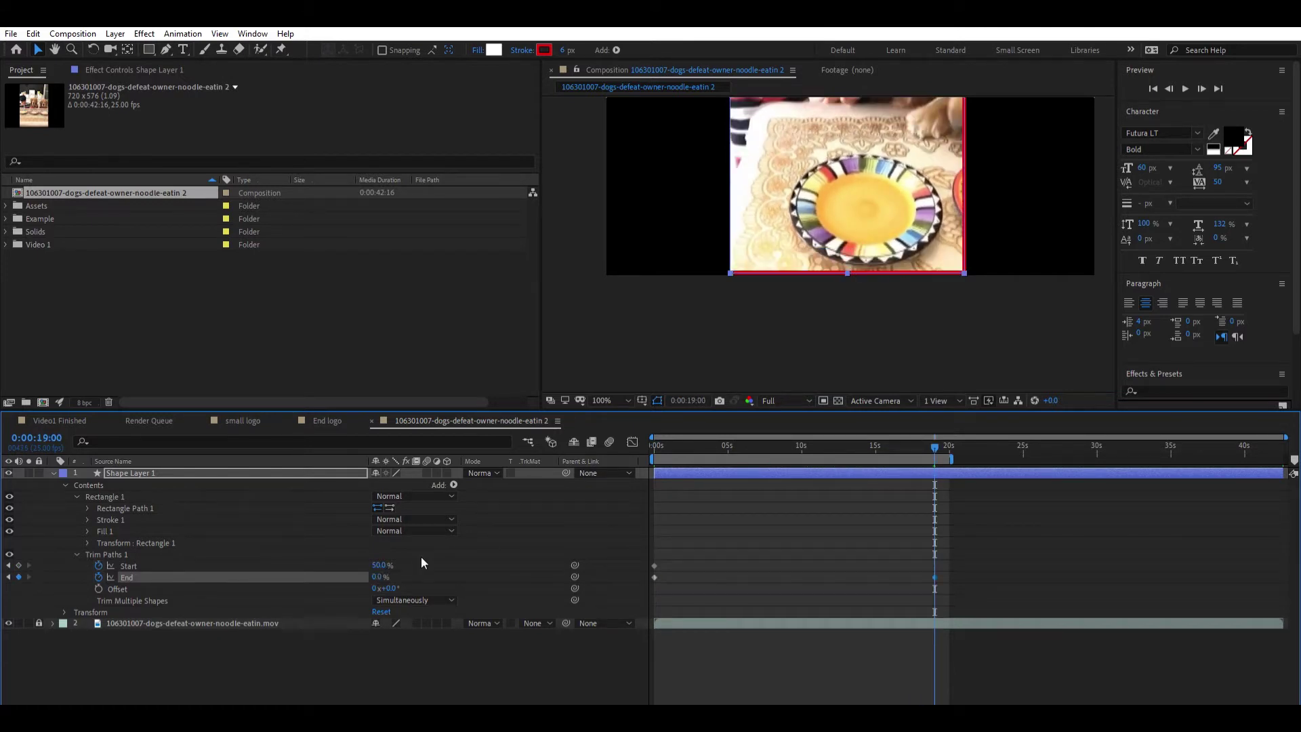
pyautogui.write('00')
pyautogui.press('Return')
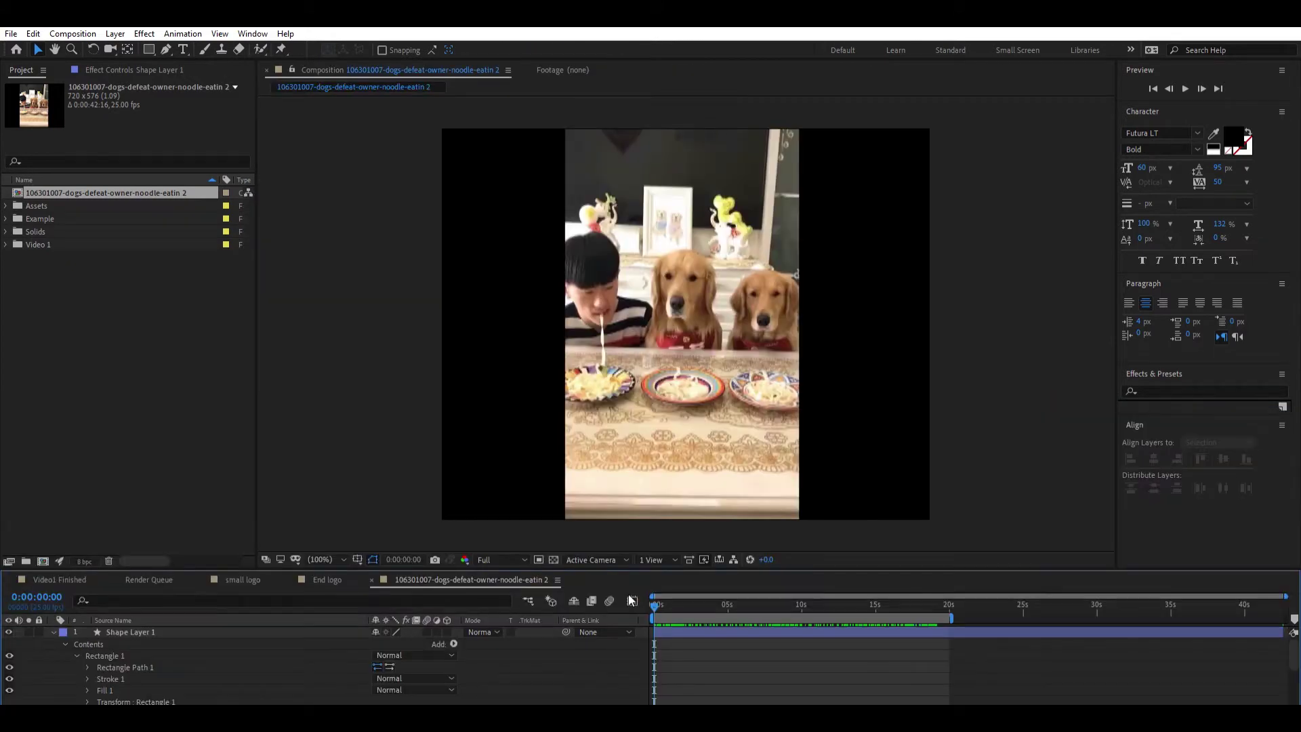
pyautogui.moveTo(655, 603); pyautogui.dragTo(937, 594)
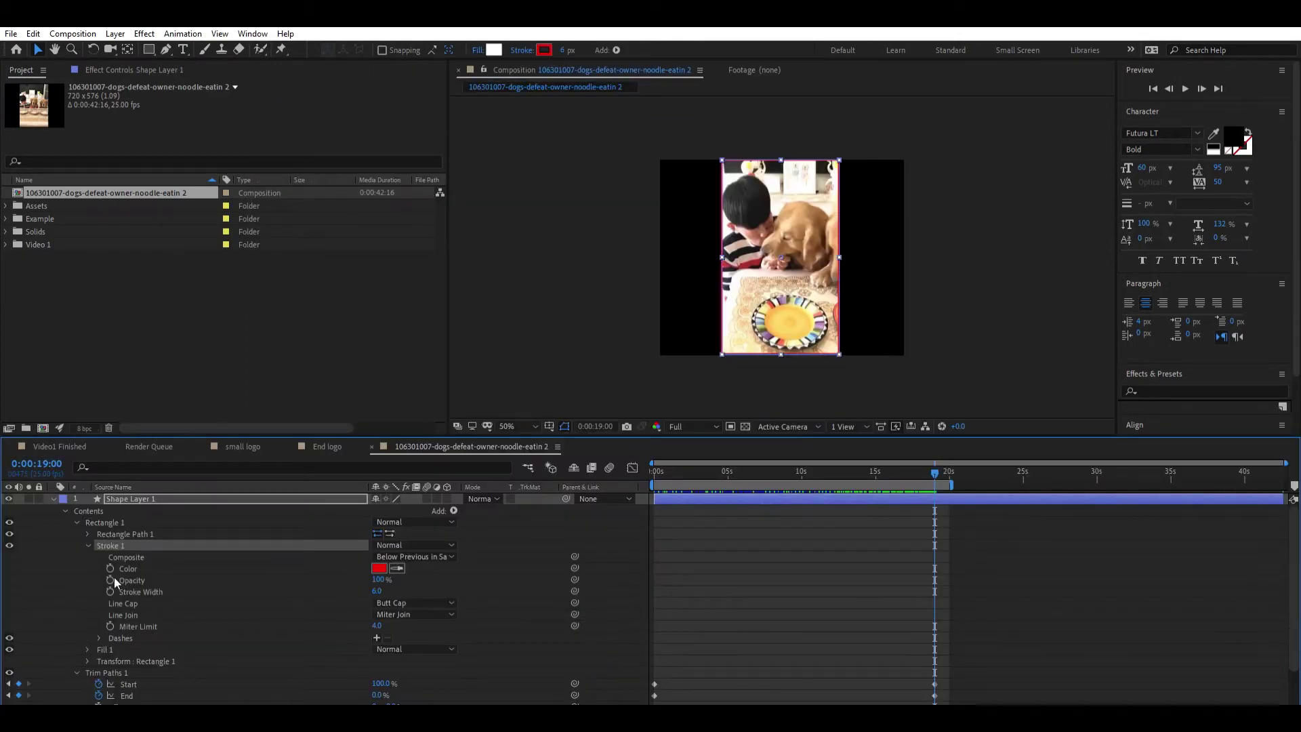
# Keyframe the stroke width at 0:00:19:00 and set it to 400 at 0:00:19:12.
pyautogui.click(109, 592)
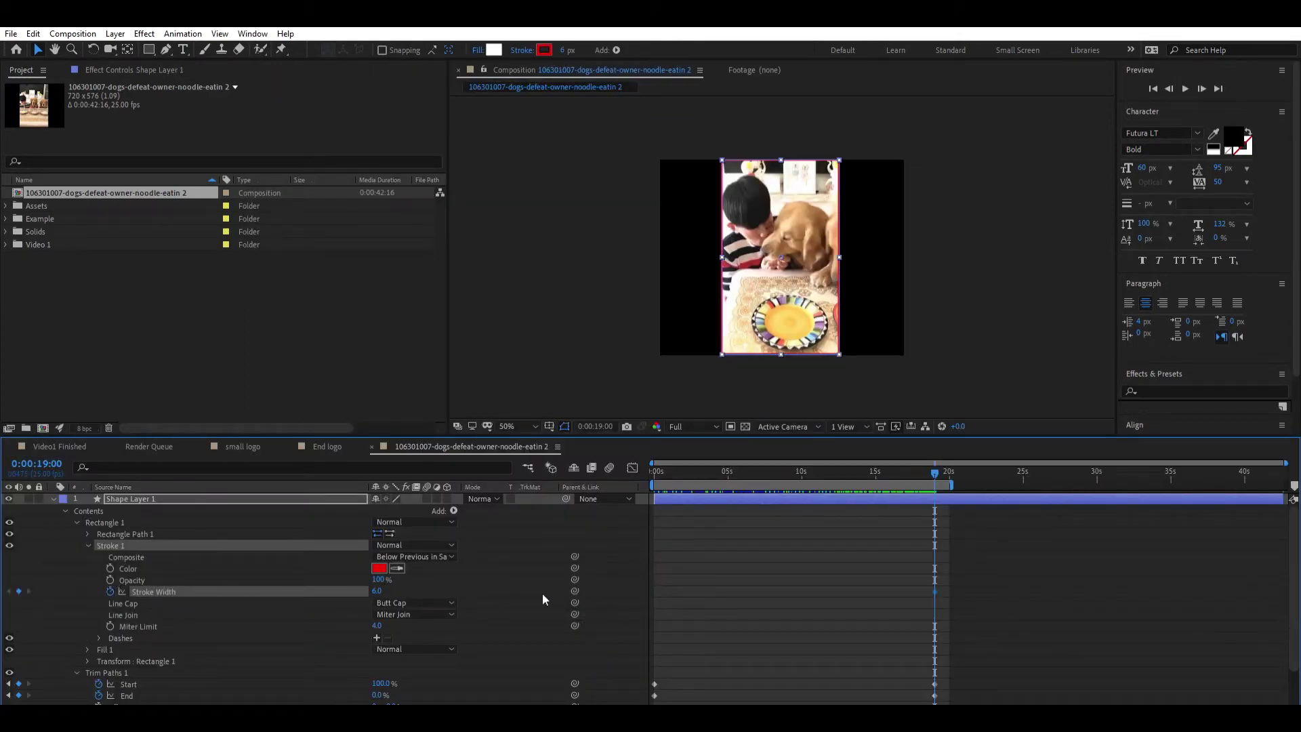
pyautogui.moveTo(957, 474)
pyautogui.mouseDown()
pyautogui.moveTo(993, 474)
pyautogui.moveTo(949, 462)
pyautogui.mouseUp()
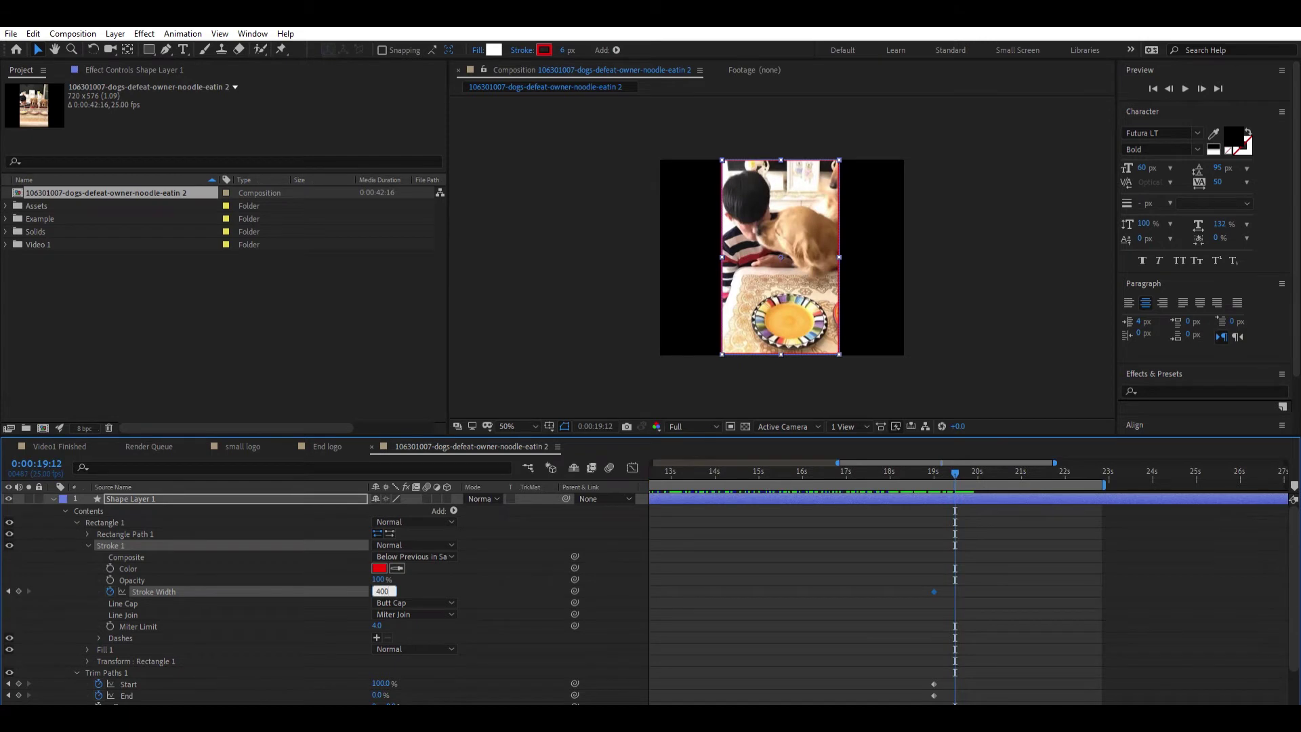
pyautogui.write('00')
pyautogui.press('Return')
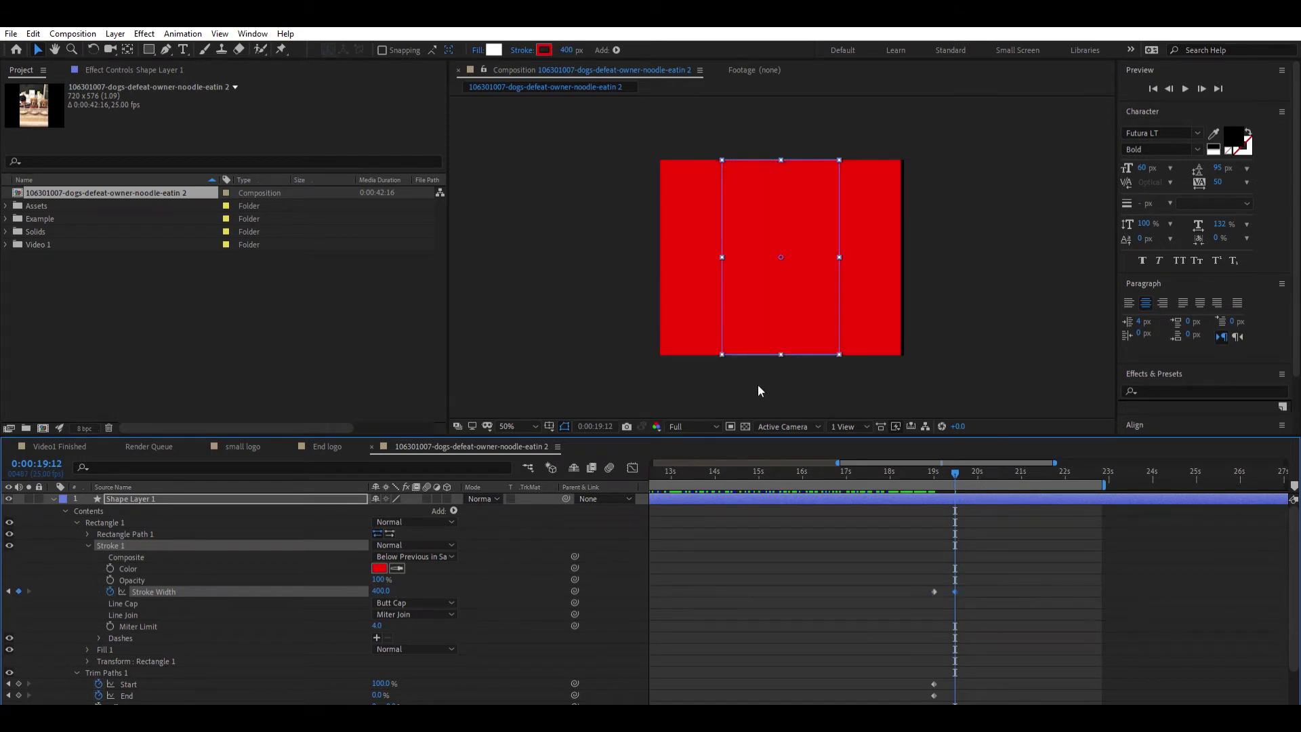
pyautogui.moveTo(937, 457); pyautogui.dragTo(954, 458)
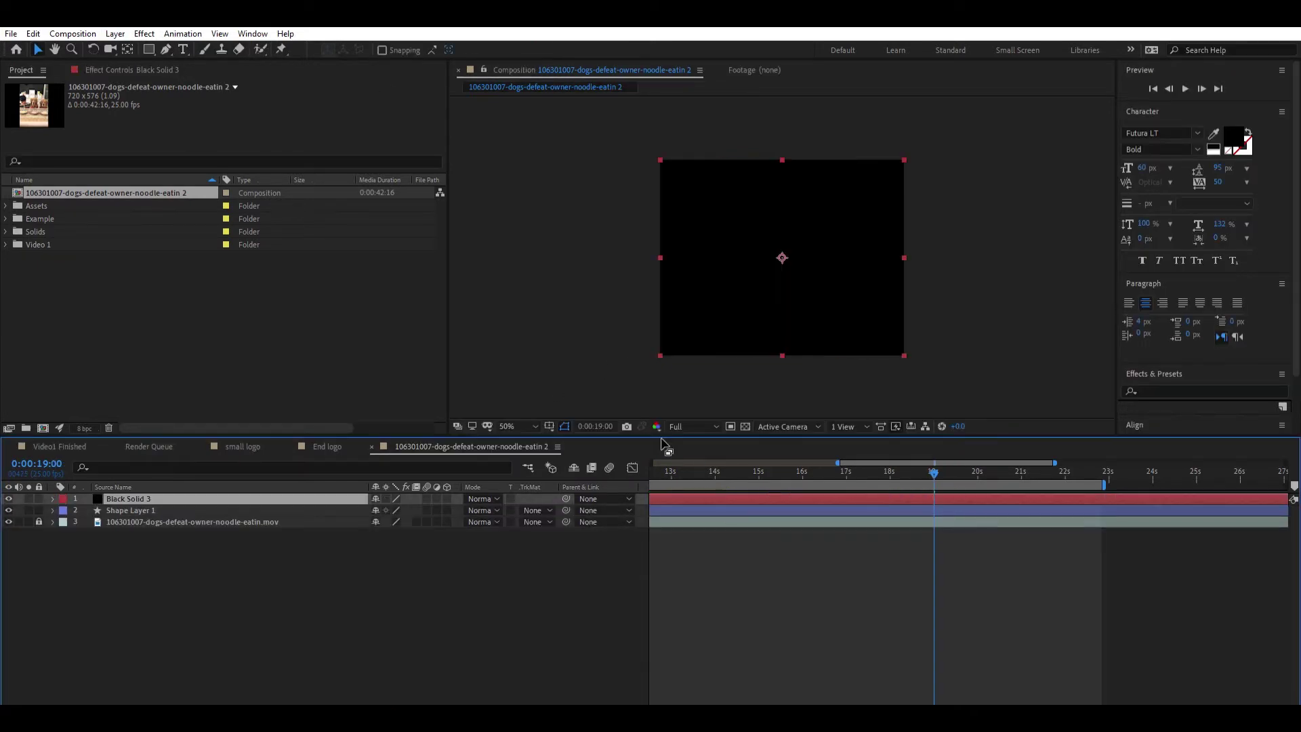
# Set the black solid's opacity to 50% and draw a rectangular mask on it fitted around the portrait video.
pyautogui.click(53, 499)
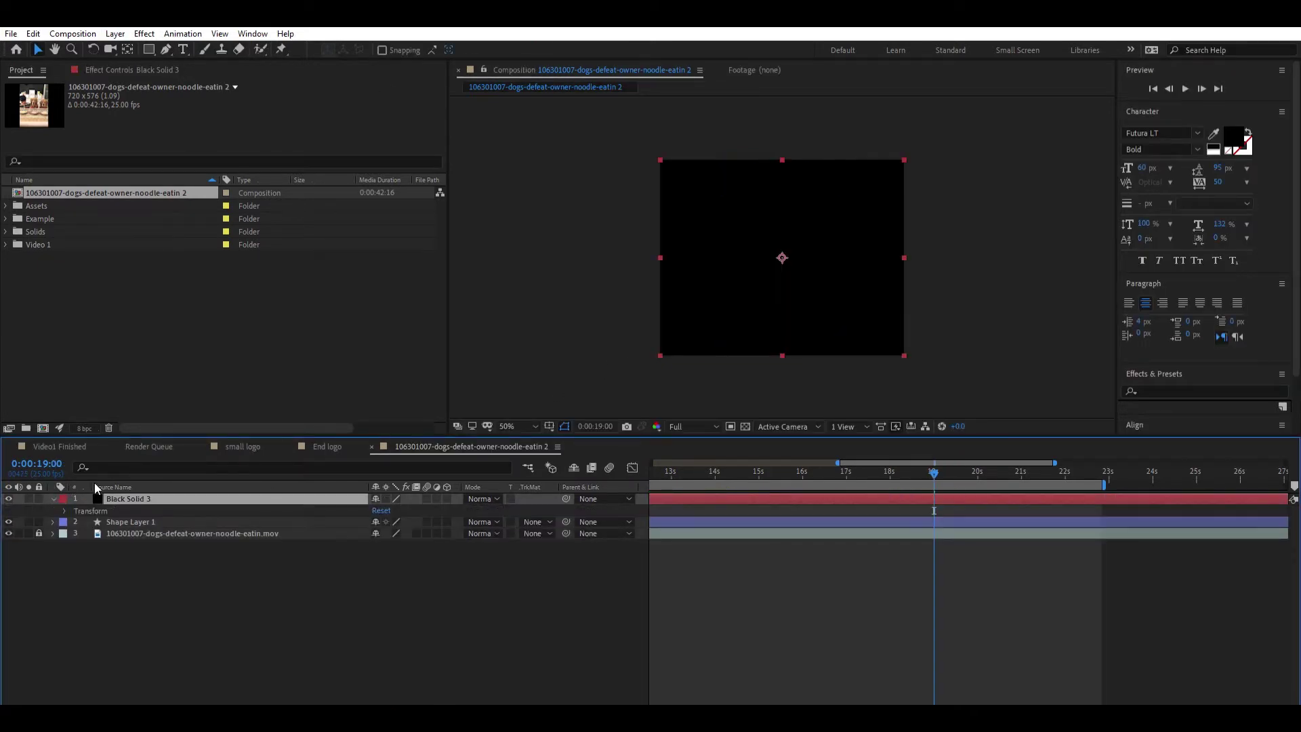
pyautogui.click(65, 510)
pyautogui.click(383, 568)
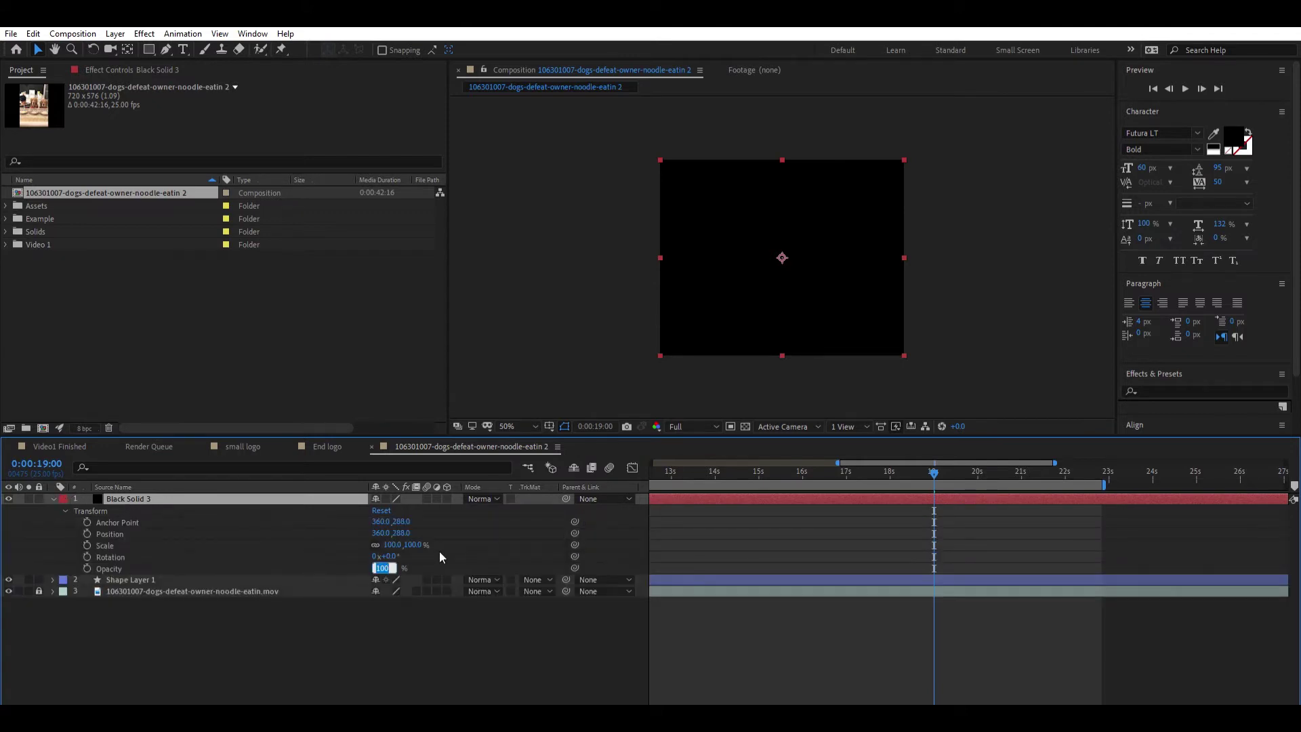
pyautogui.write('50')
pyautogui.press('Return')
pyautogui.press('q')
pyautogui.moveTo(721, 192); pyautogui.dragTo(840, 408)
pyautogui.press('v')
pyautogui.scroll(2, 758, 412)
pyautogui.moveTo(612, 394); pyautogui.dragTo(610, 394)
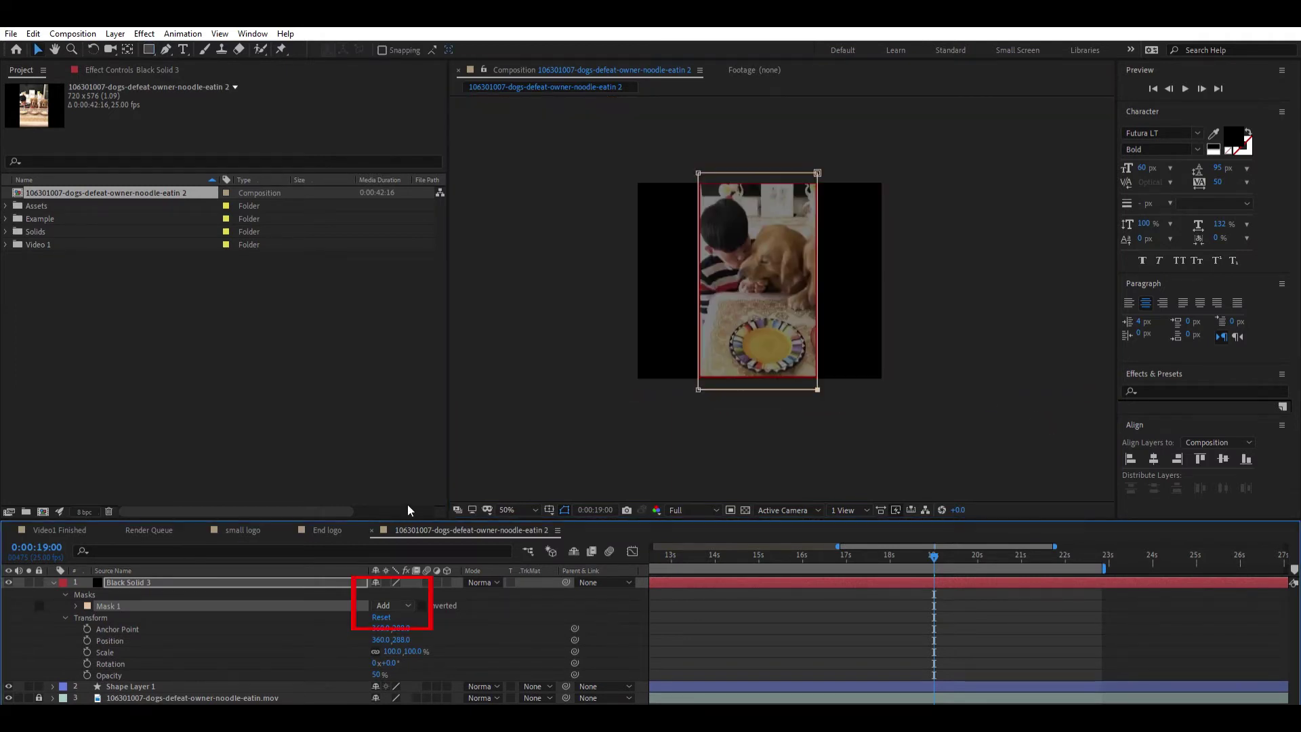
# Set the solid's mask mode to Subtract and its opacity to 100%.
pyautogui.press('s')
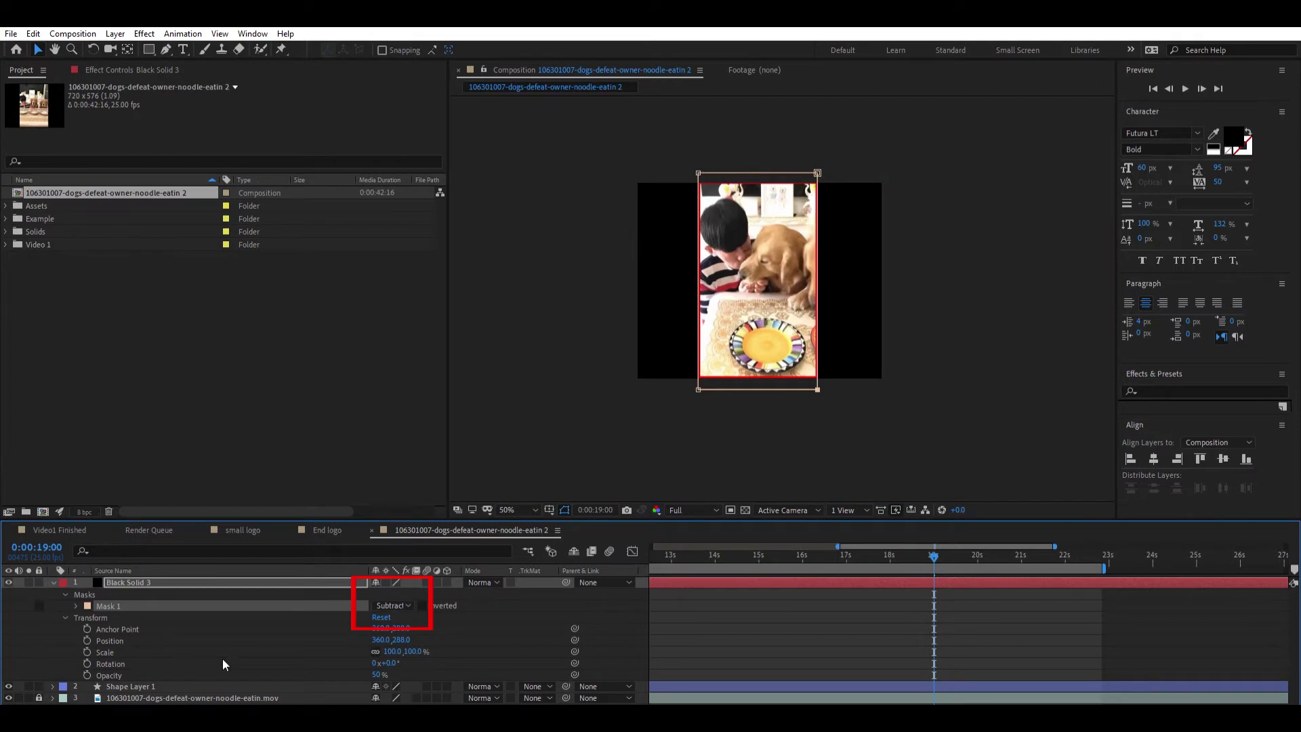
pyautogui.click(378, 674)
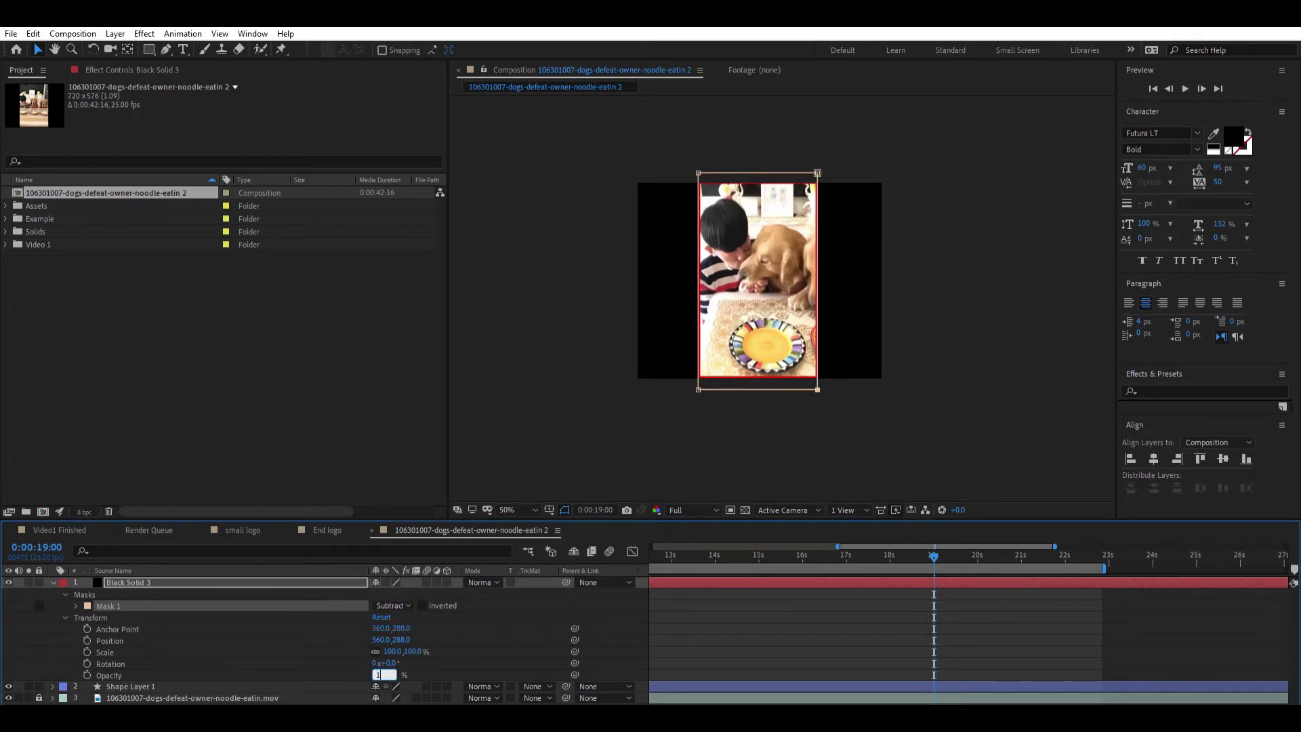
pyautogui.press('Return')
pyautogui.click(574, 359)
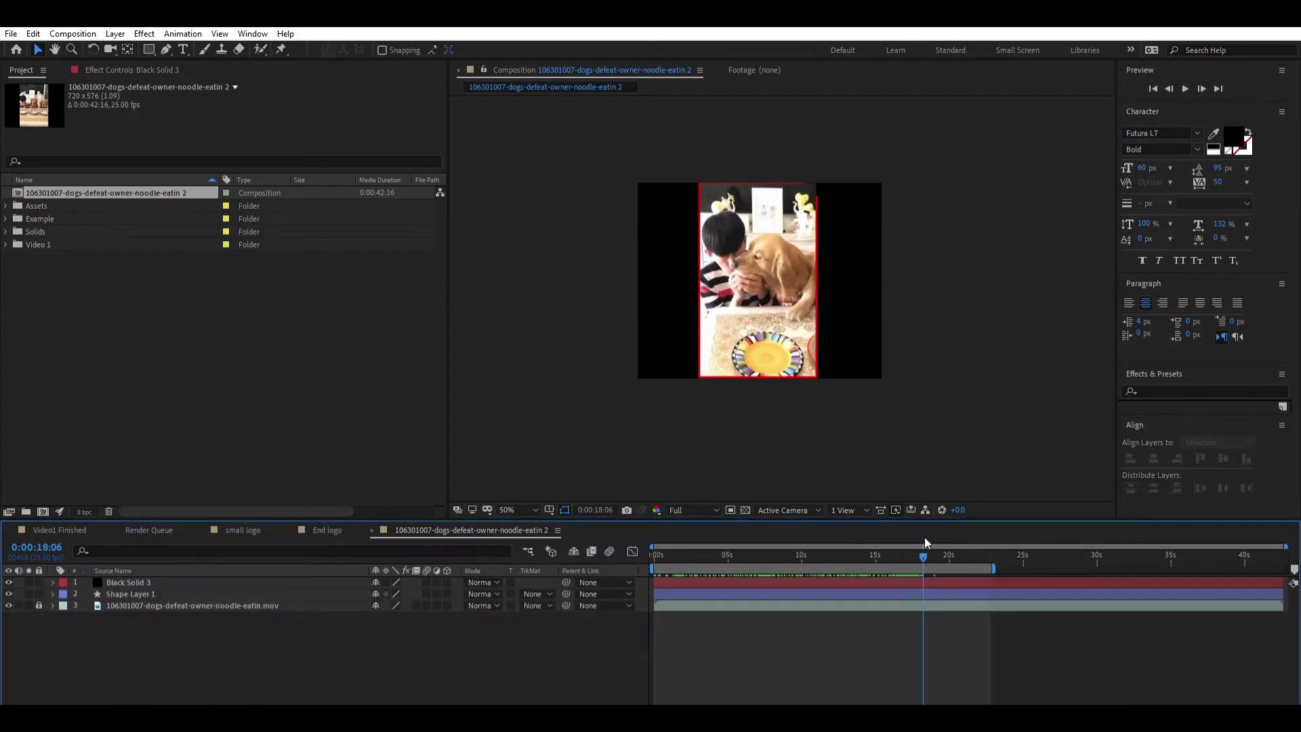
# Play the composition from 0:00:17:21 to check the red border filling the video area.
pyautogui.moveTo(924, 536)
pyautogui.mouseDown()
pyautogui.moveTo(943, 534)
pyautogui.moveTo(918, 536)
pyautogui.mouseUp()
pyautogui.press('space')
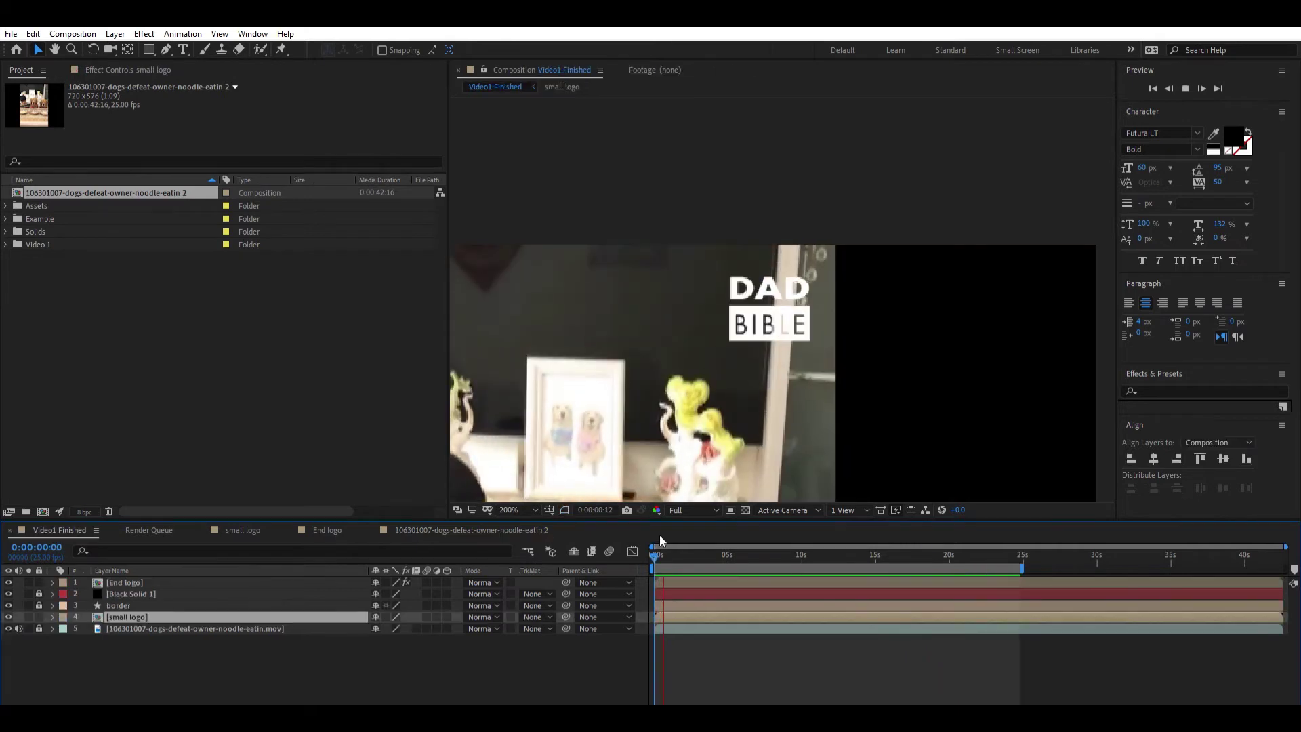
pyautogui.press('space')
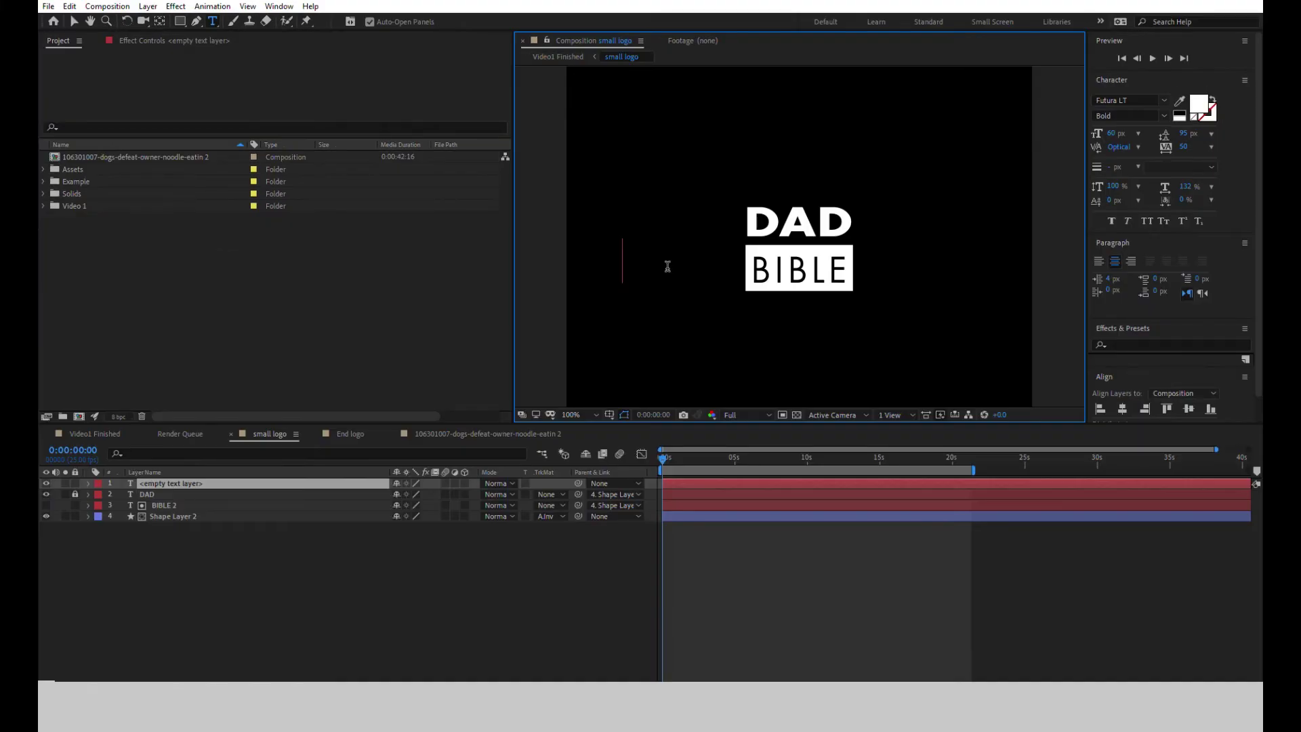
# Add the text BIBLE in the small logo composition, set its font to Futura PT Book, and move it beside the existing logo.
pyautogui.write('BIBLE')
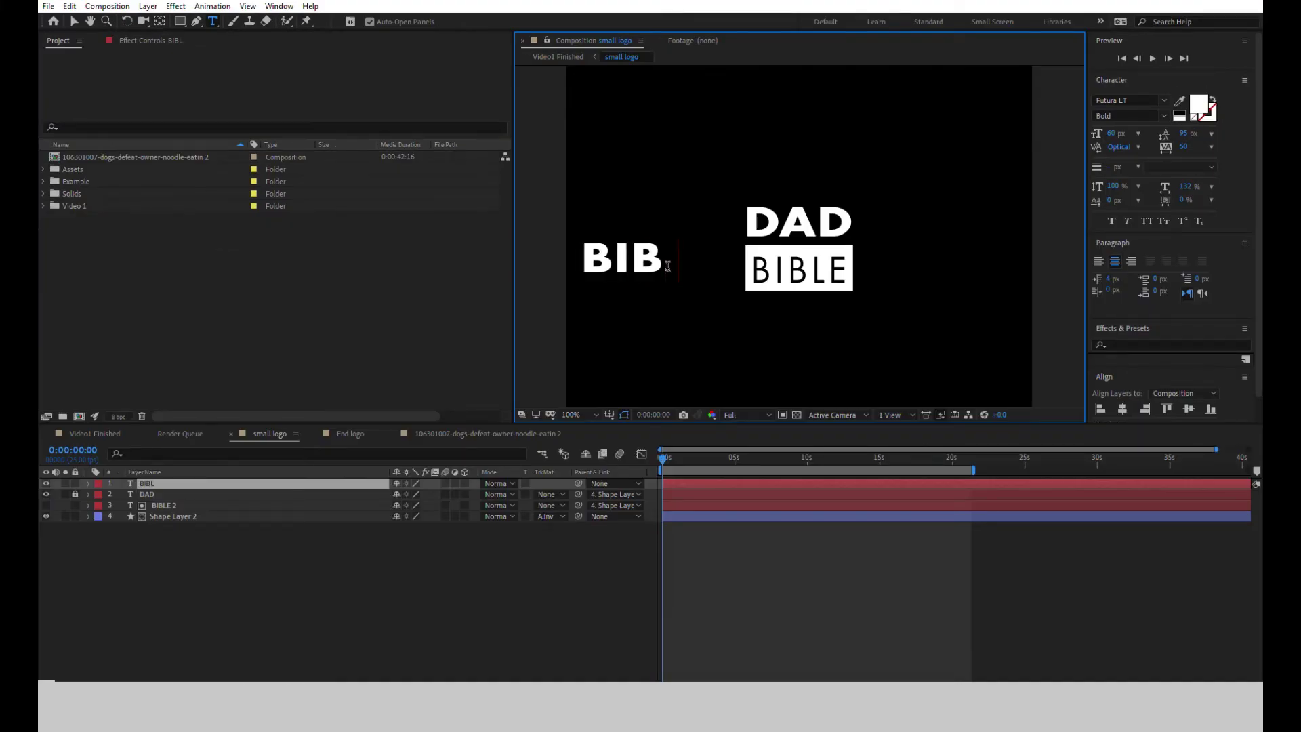
pyautogui.doubleClick(630, 243)
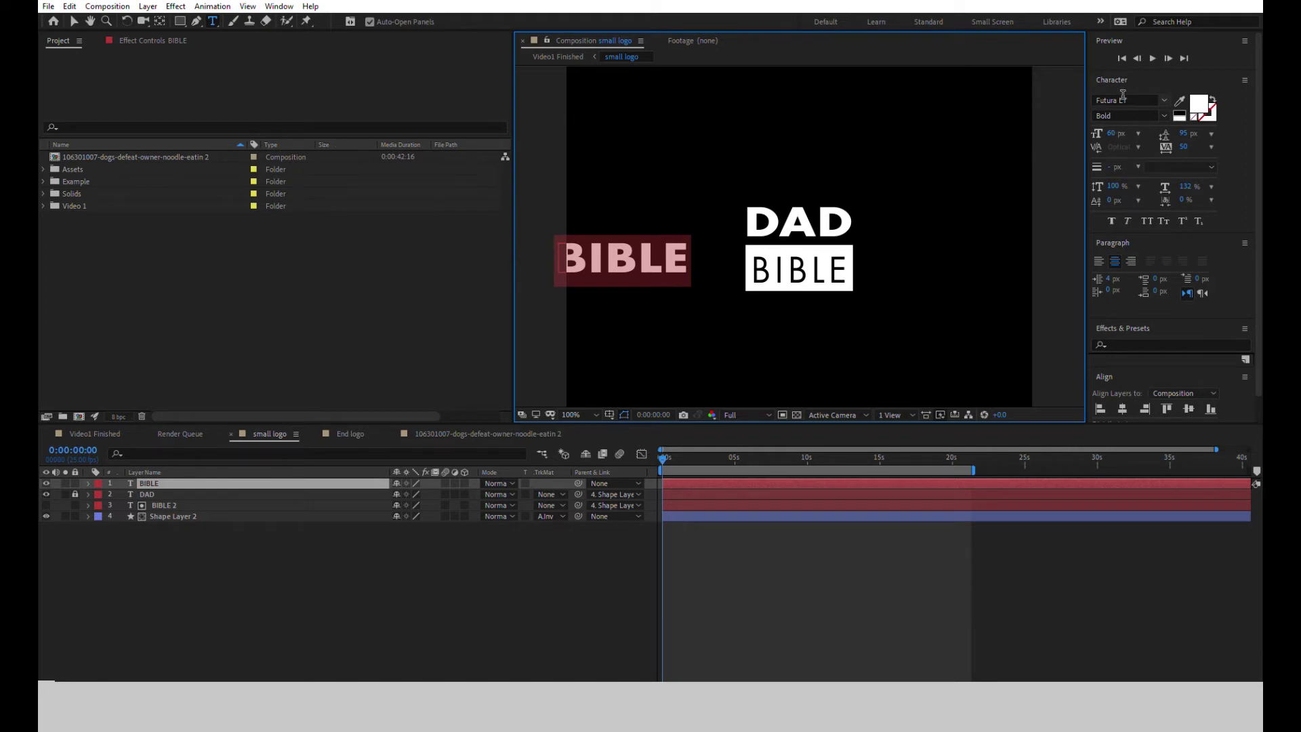
pyautogui.click(1126, 98)
pyautogui.click(1081, 136)
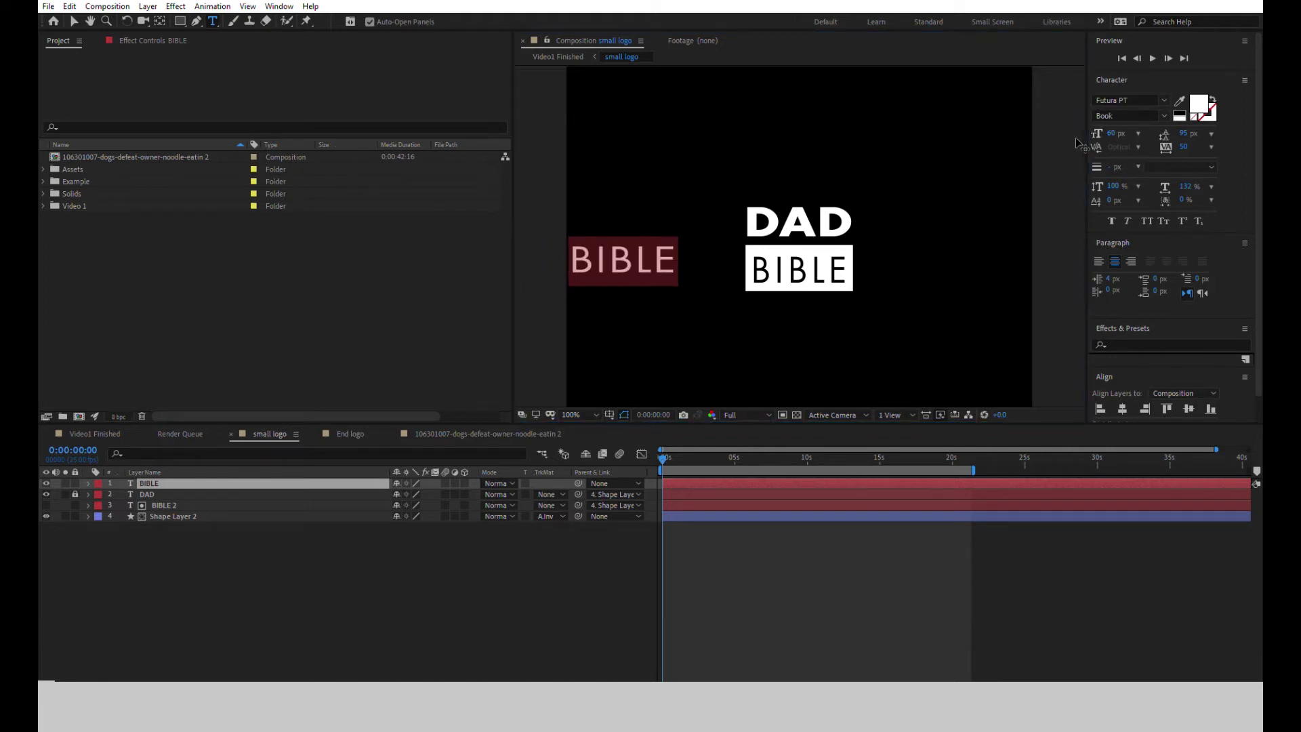
pyautogui.click(75, 21)
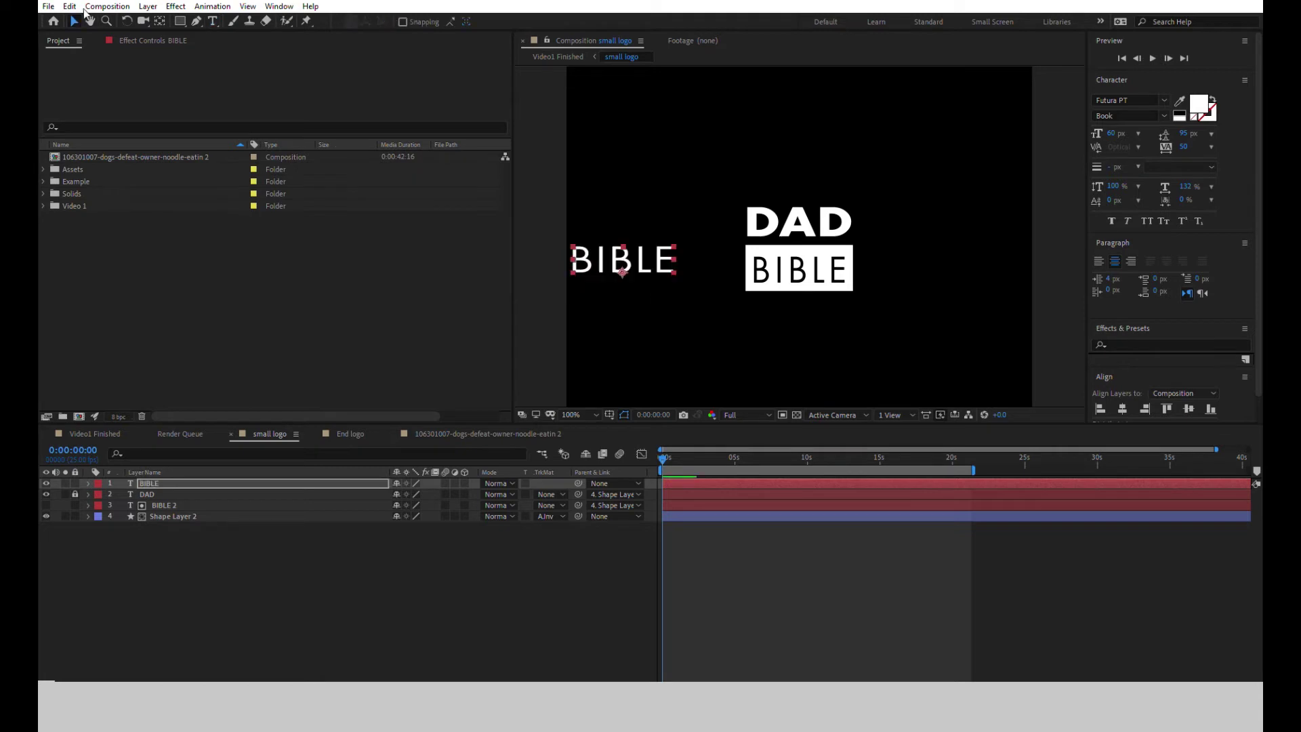
pyautogui.moveTo(655, 250); pyautogui.dragTo(675, 254)
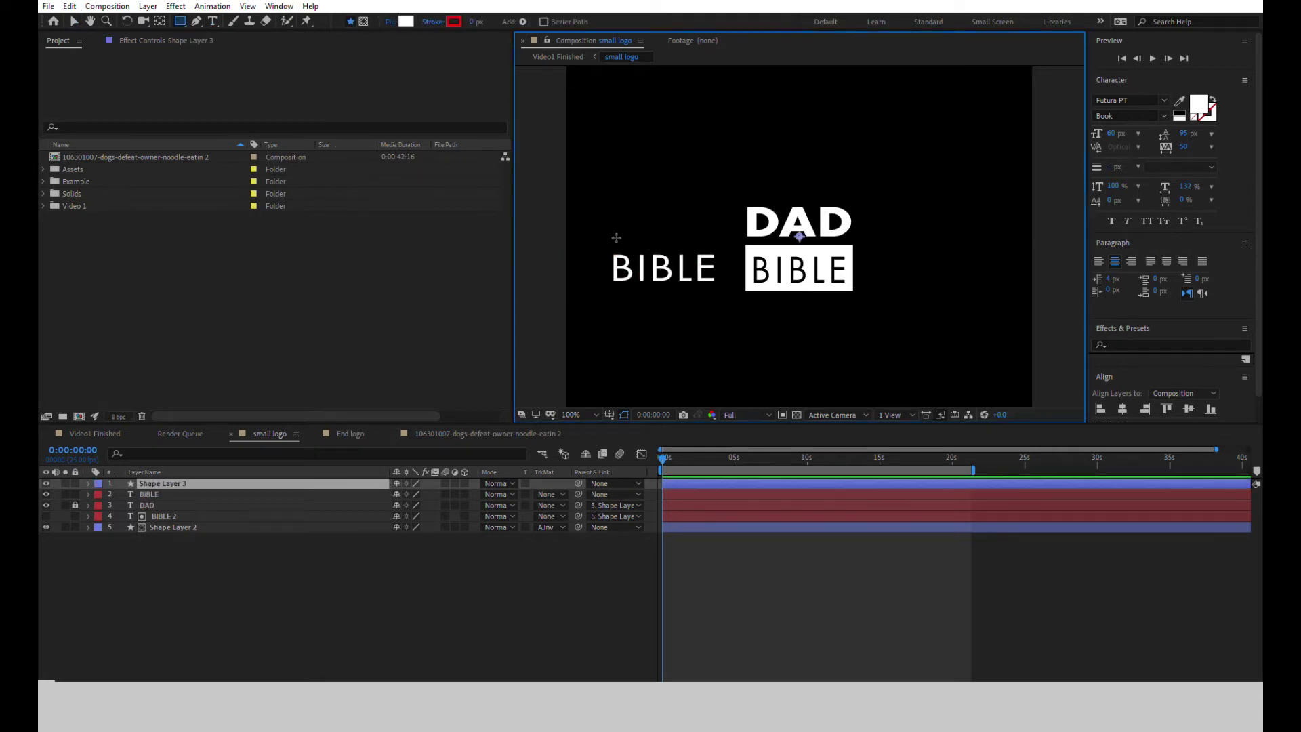
# Draw a white rectangle on the new shape layer covering the new BIBLE text.
pyautogui.moveTo(608, 242)
pyautogui.mouseDown()
pyautogui.moveTo(662, 288)
pyautogui.moveTo(705, 292)
pyautogui.moveTo(728, 279)
pyautogui.mouseUp()
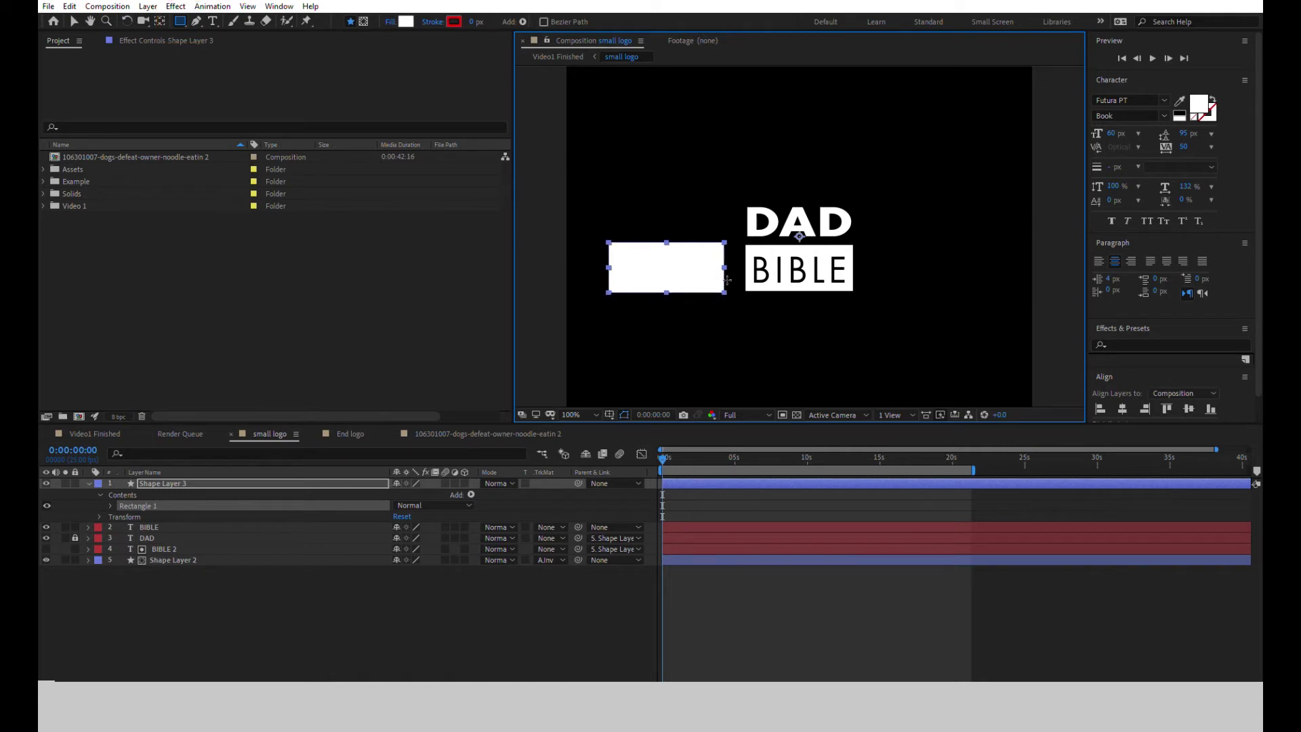
# Place the new shape layer beneath the BIBLE text, parent the text to it, and cut the text out with an Alpha Inverted track matte.
pyautogui.click(191, 478)
pyautogui.moveTo(191, 479); pyautogui.dragTo(189, 521)
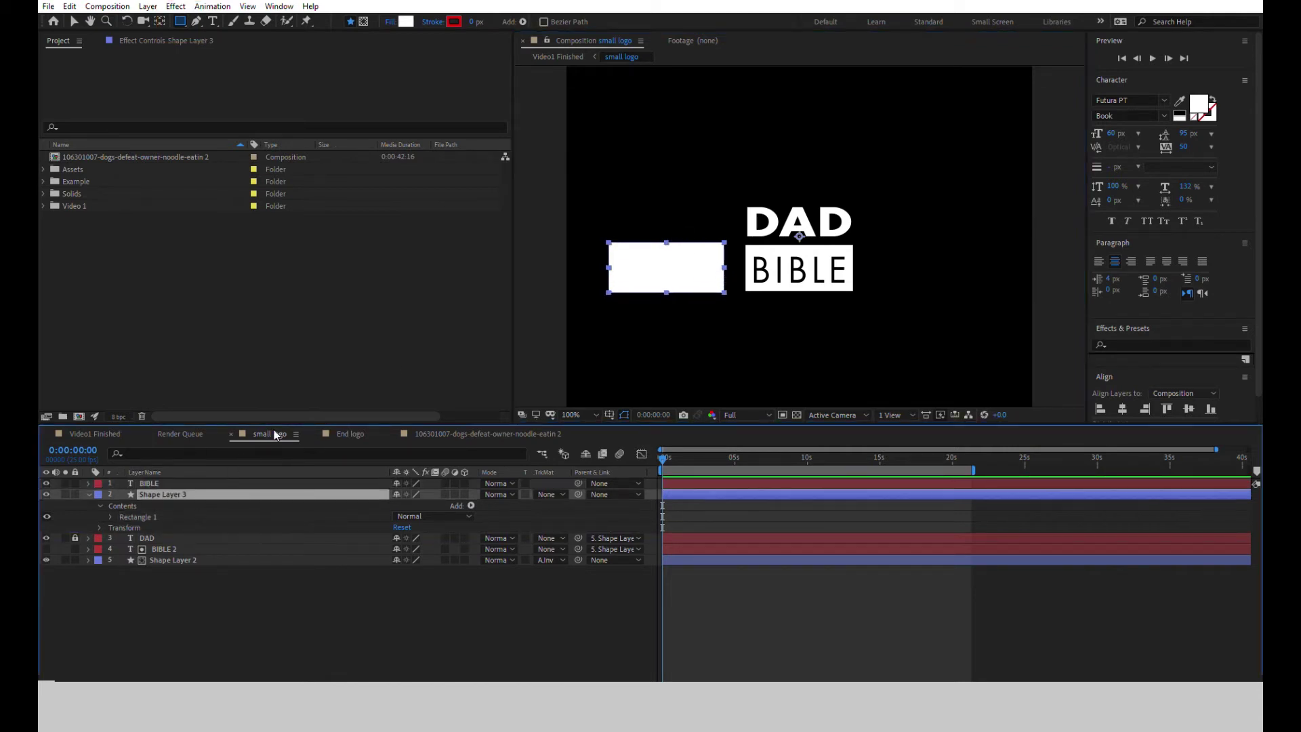
pyautogui.click(626, 484)
pyautogui.click(638, 517)
pyautogui.click(551, 493)
pyautogui.click(580, 530)
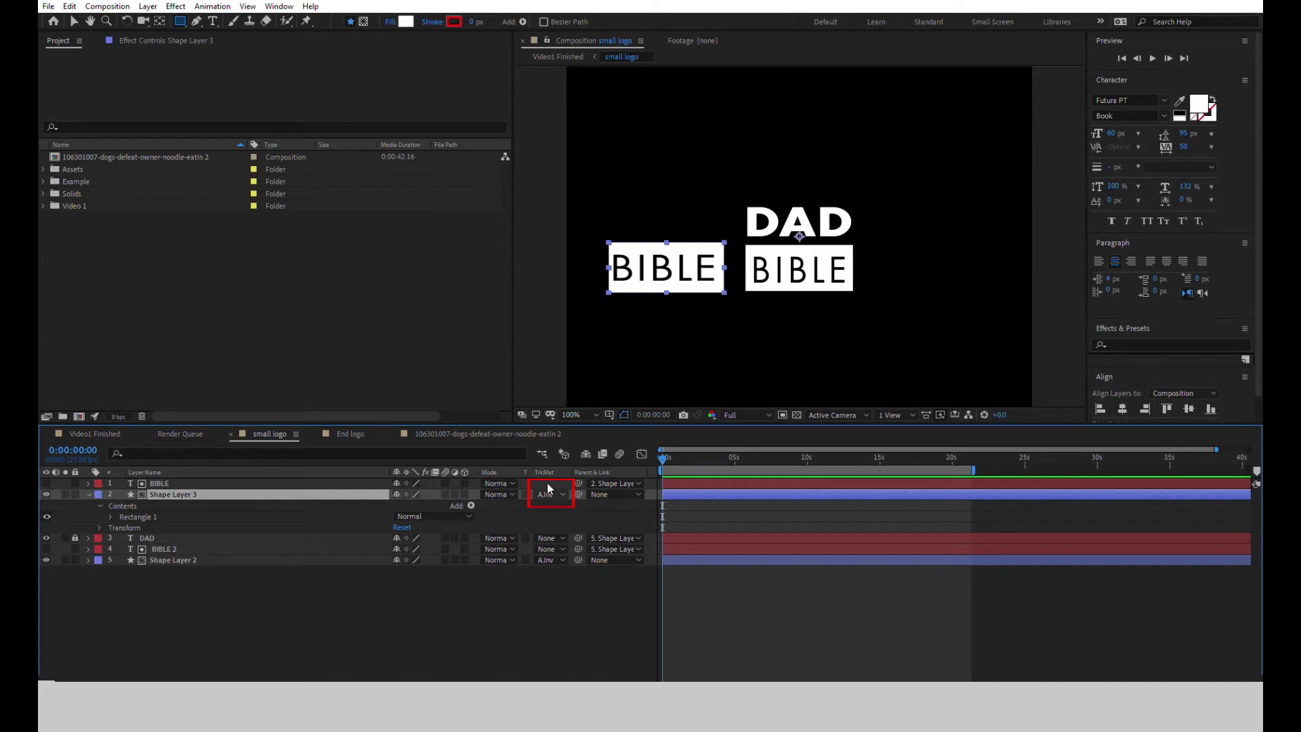
# Add the text DAD above the new BIBLE box.
pyautogui.hotkey('ctrl', 't')
pyautogui.click(622, 199)
pyautogui.write('d')
pyautogui.press('BackSpace')
pyautogui.write('DAD')
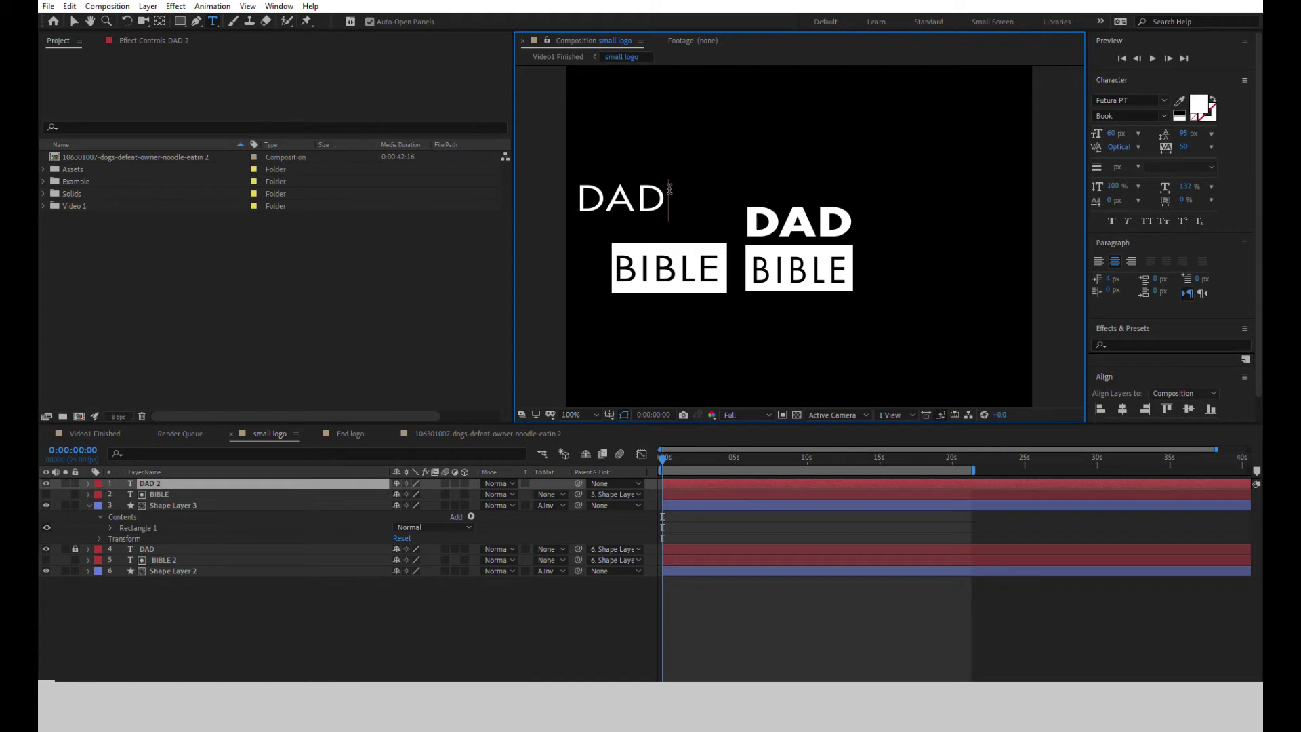
# Set the new DAD text's font to Futura LT Bold and position it directly above the BIBLE box.
pyautogui.hotkey('ctrl', 'a')
pyautogui.click(1133, 98)
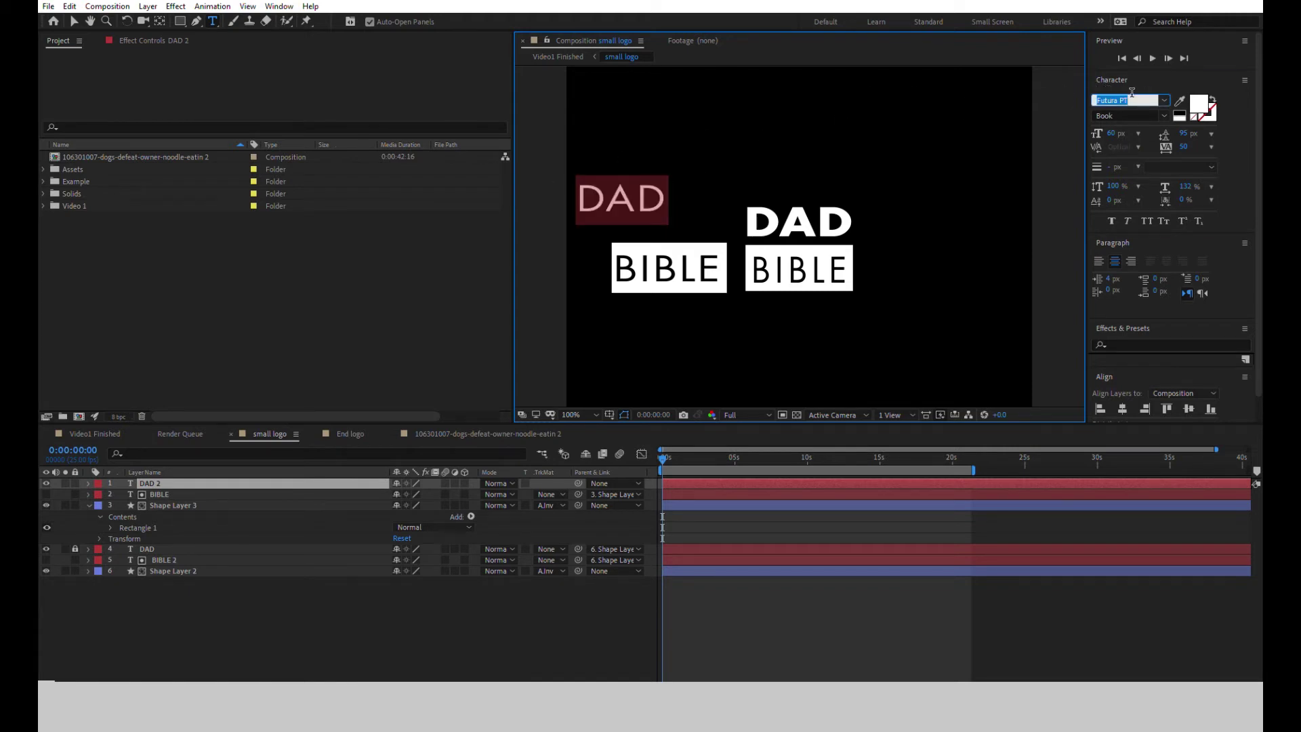
pyautogui.moveTo(1120, 97); pyautogui.dragTo(1137, 93)
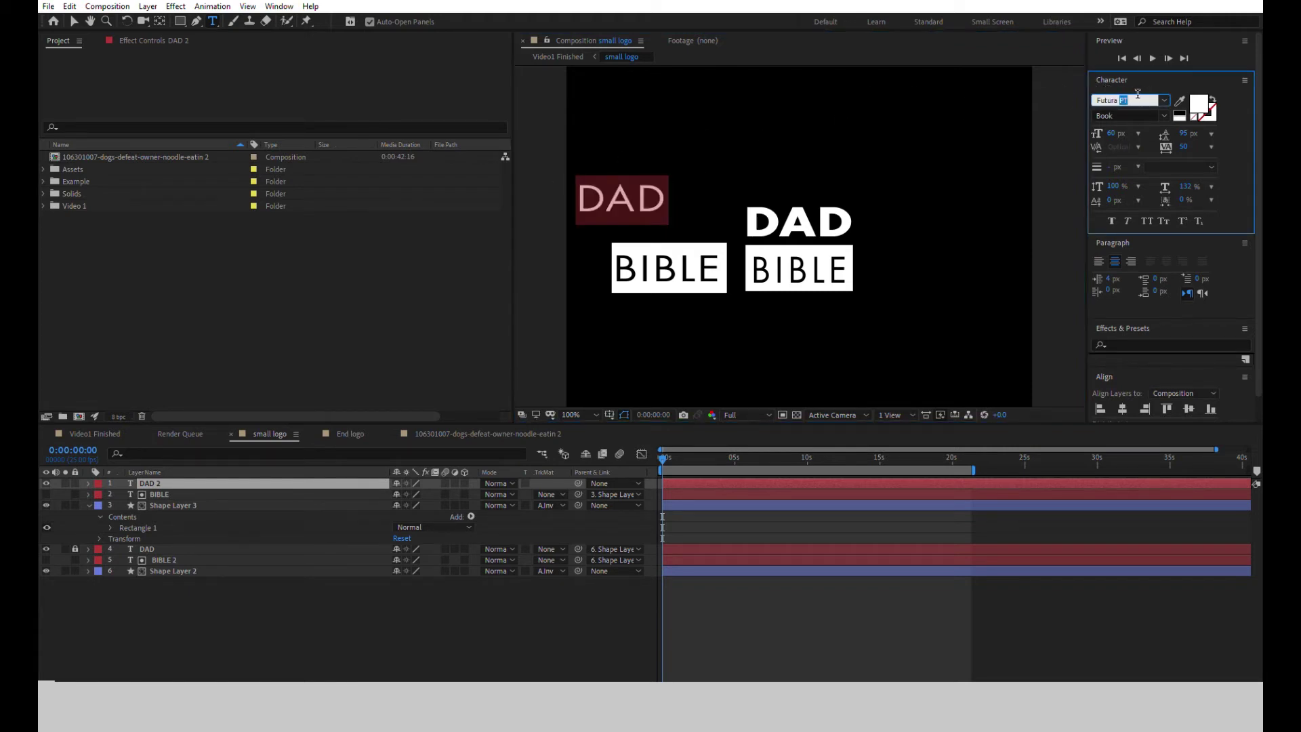
pyautogui.write('LT')
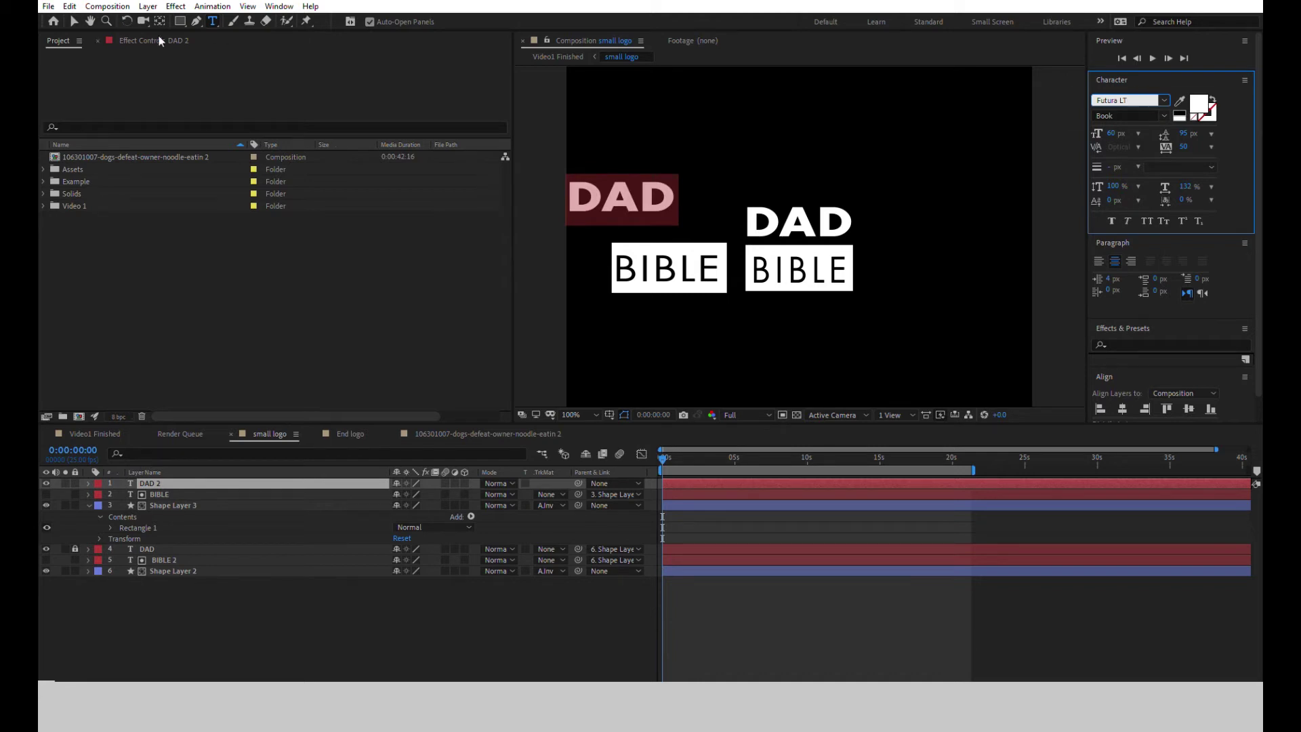
pyautogui.click(74, 21)
pyautogui.moveTo(629, 186); pyautogui.dragTo(675, 207)
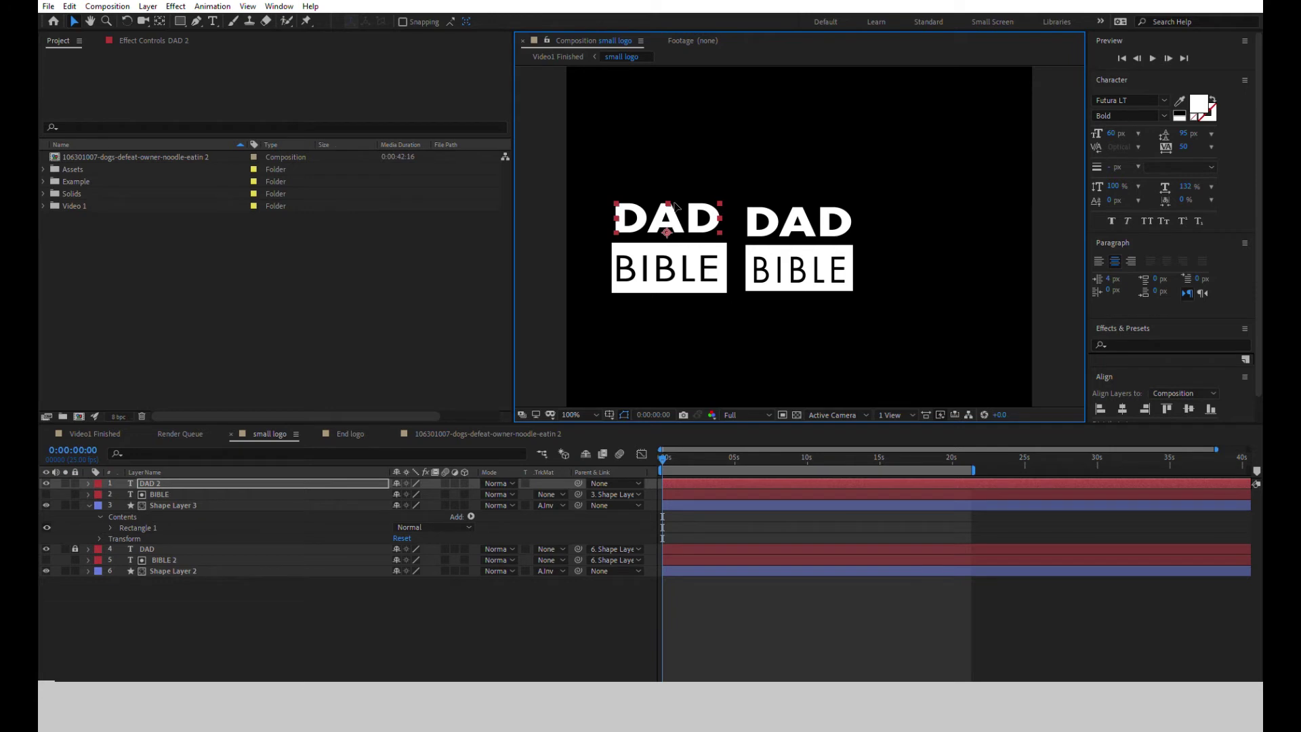
# Open the Video1 Finished composition and play the small logo layer's scale animation at the start.
pyautogui.click(95, 434)
pyautogui.click(89, 516)
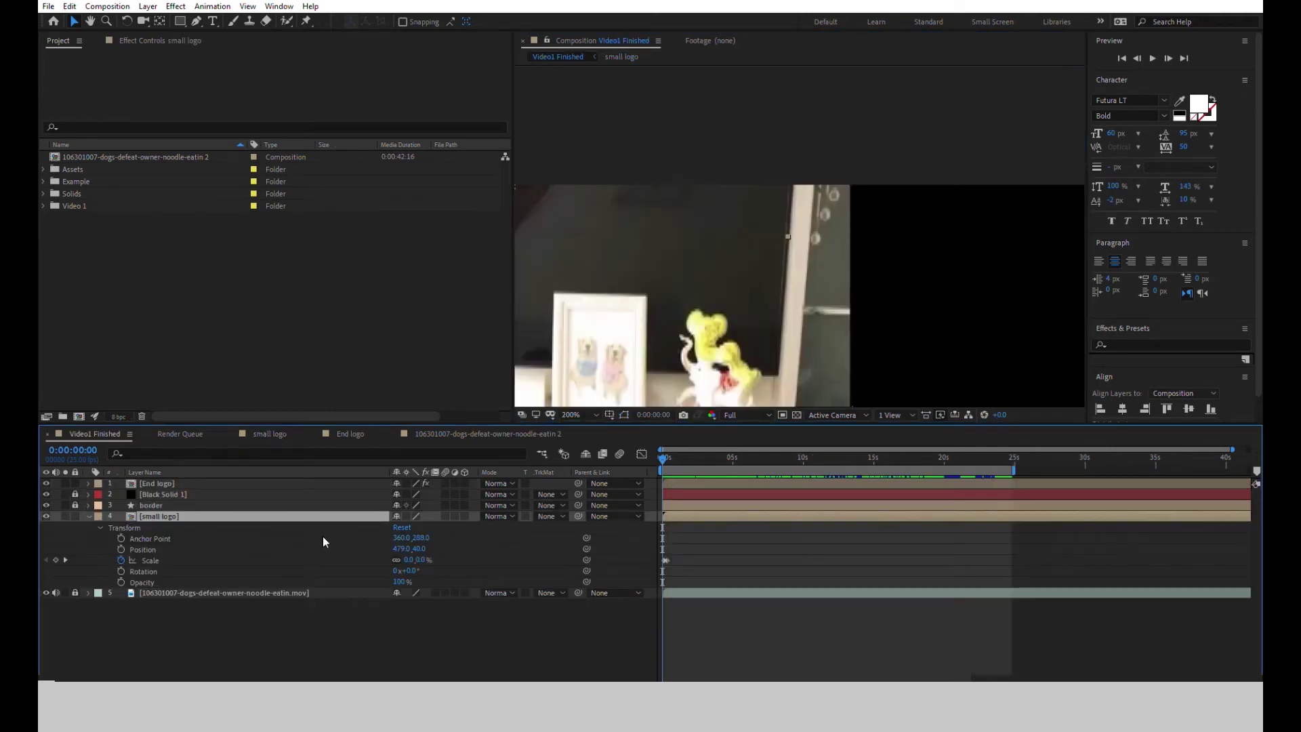
pyautogui.press('space')
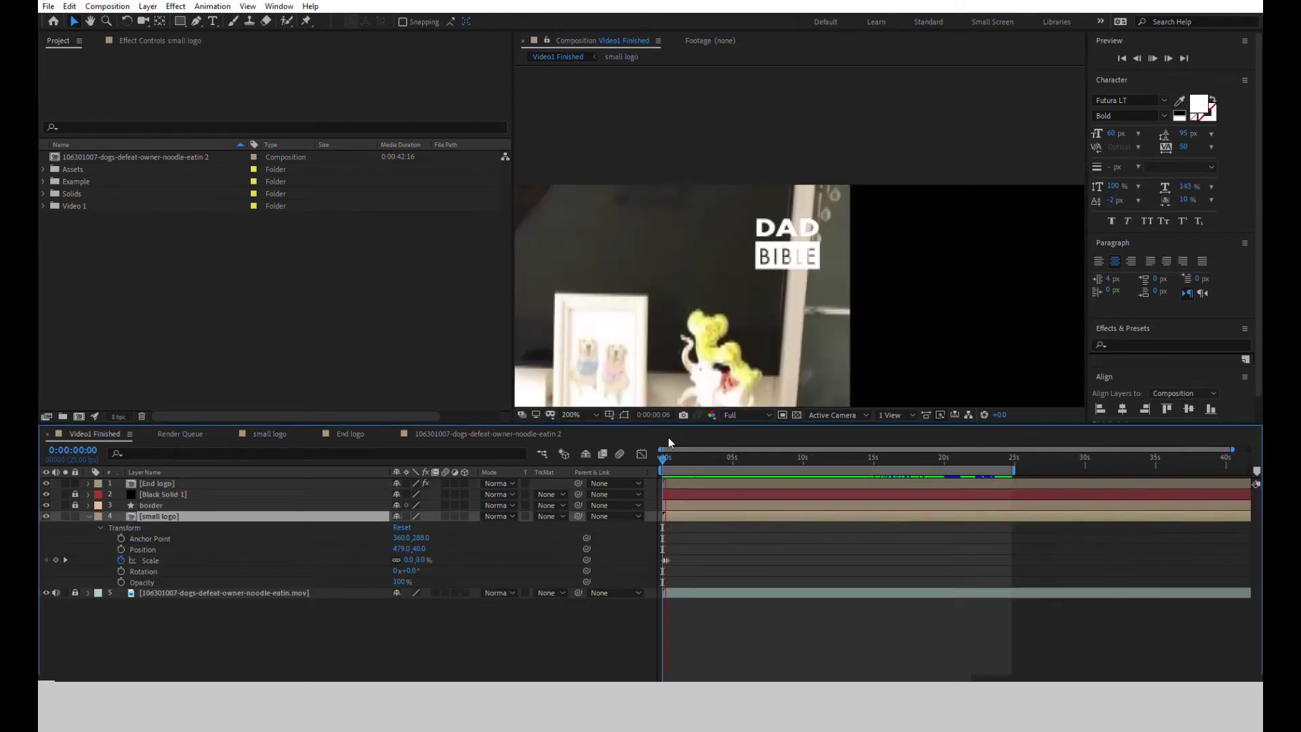
pyautogui.press('space')
pyautogui.moveTo(698, 448); pyautogui.dragTo(662, 450)
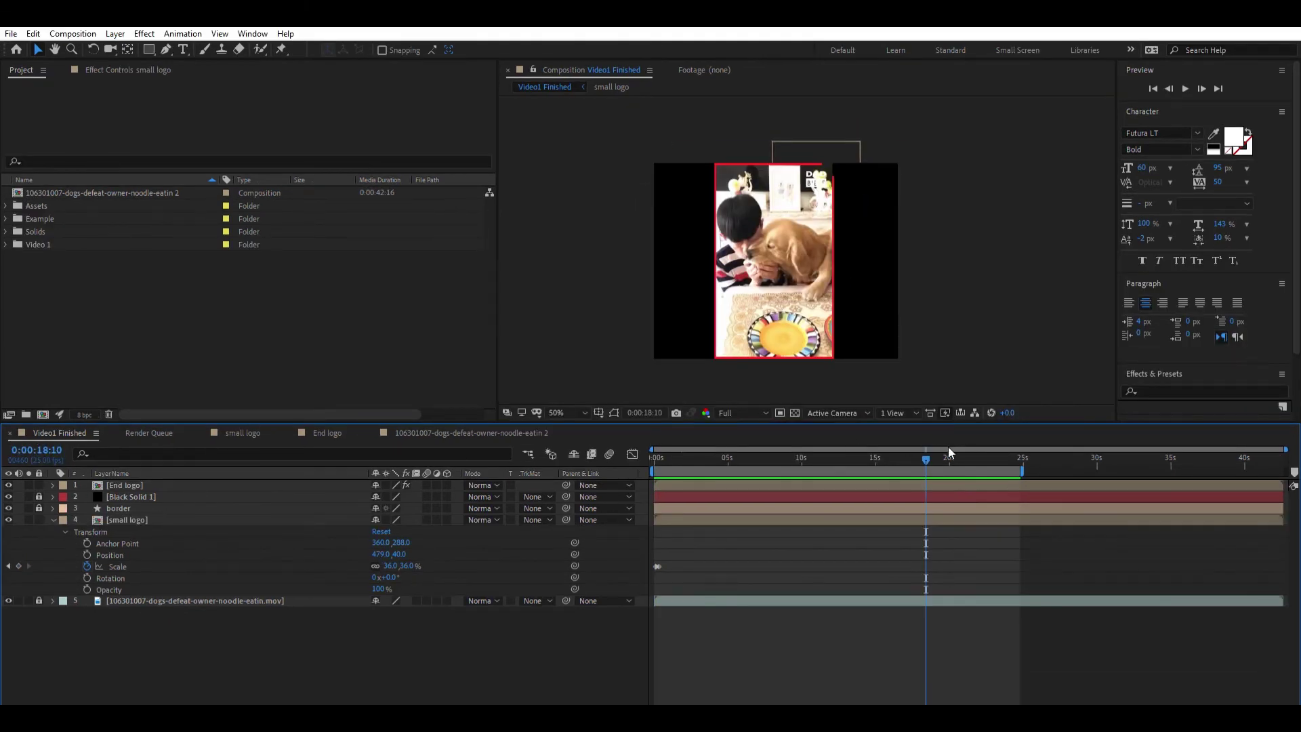
# Open the End logo composition and scrub through the DAD text's scale animation from 0:00:20:08 to 0:00:21:00.
pyautogui.moveTo(926, 445); pyautogui.dragTo(954, 438)
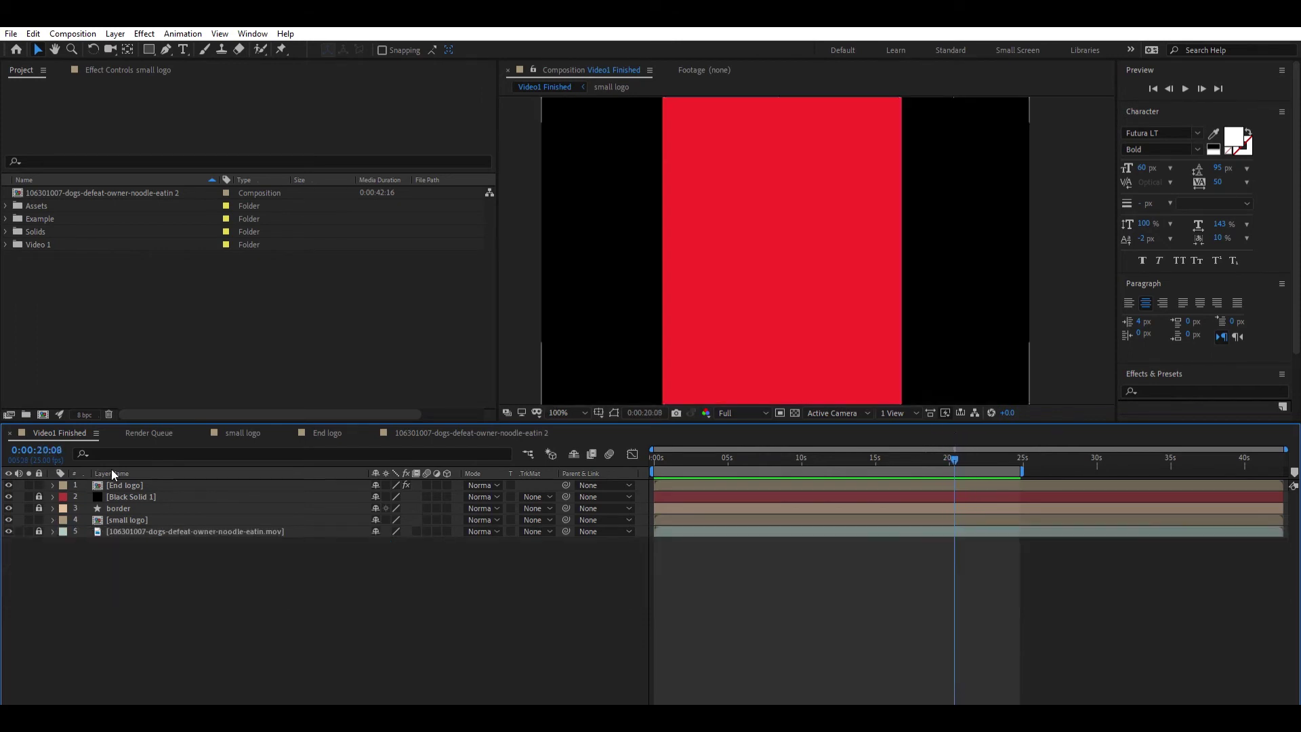
pyautogui.click(113, 484)
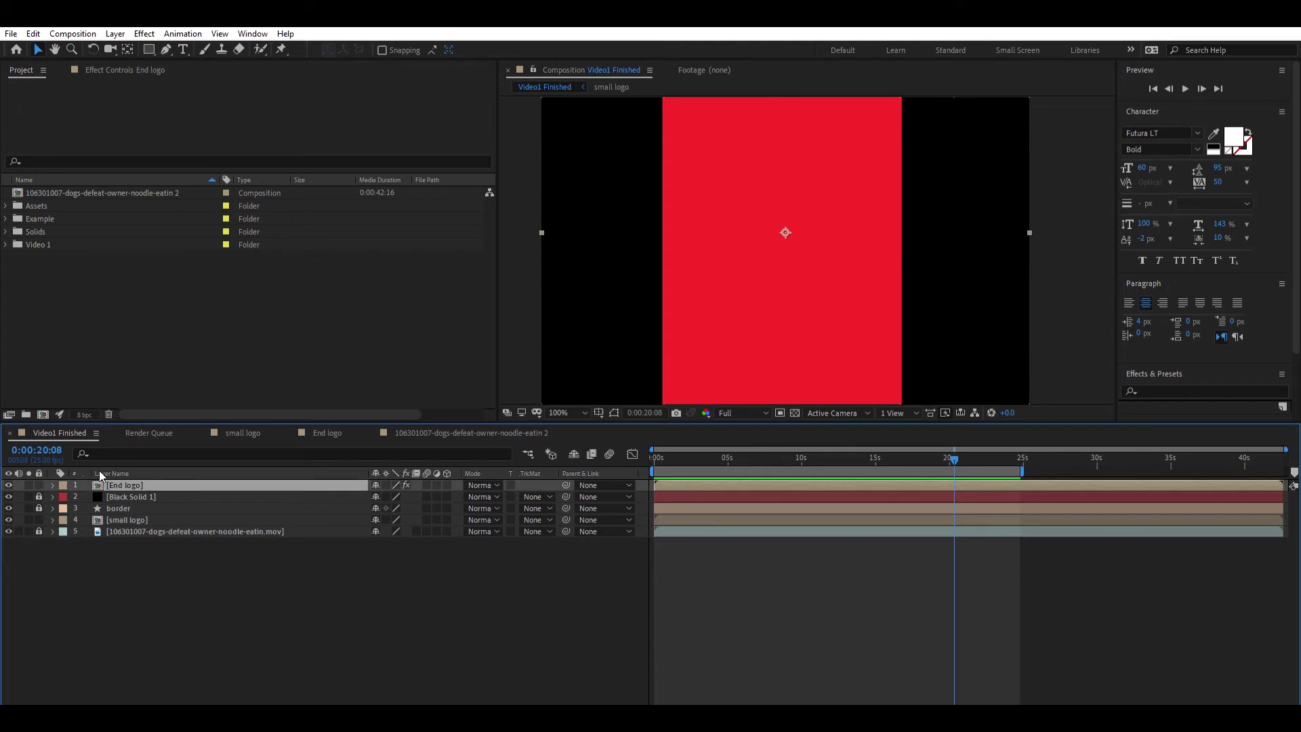
pyautogui.press('KP_Enter')
pyautogui.click(795, 455)
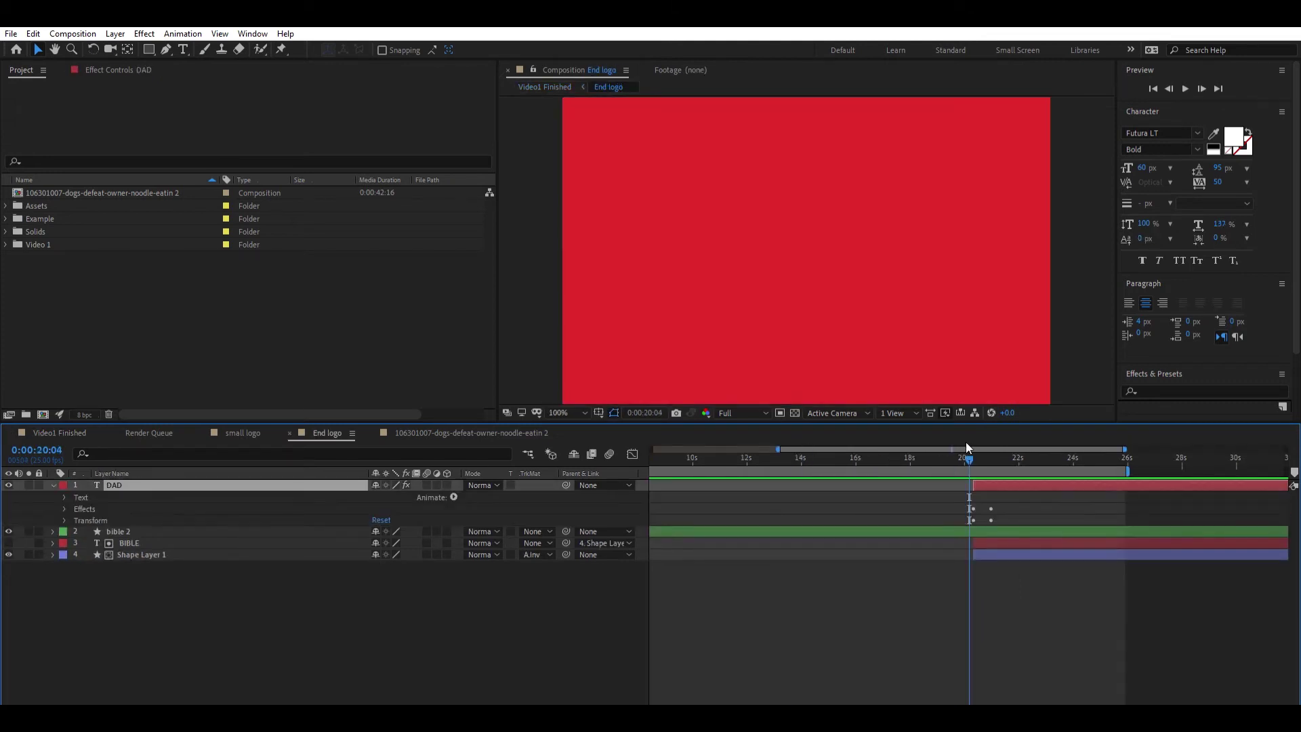
pyautogui.moveTo(967, 447); pyautogui.dragTo(989, 440)
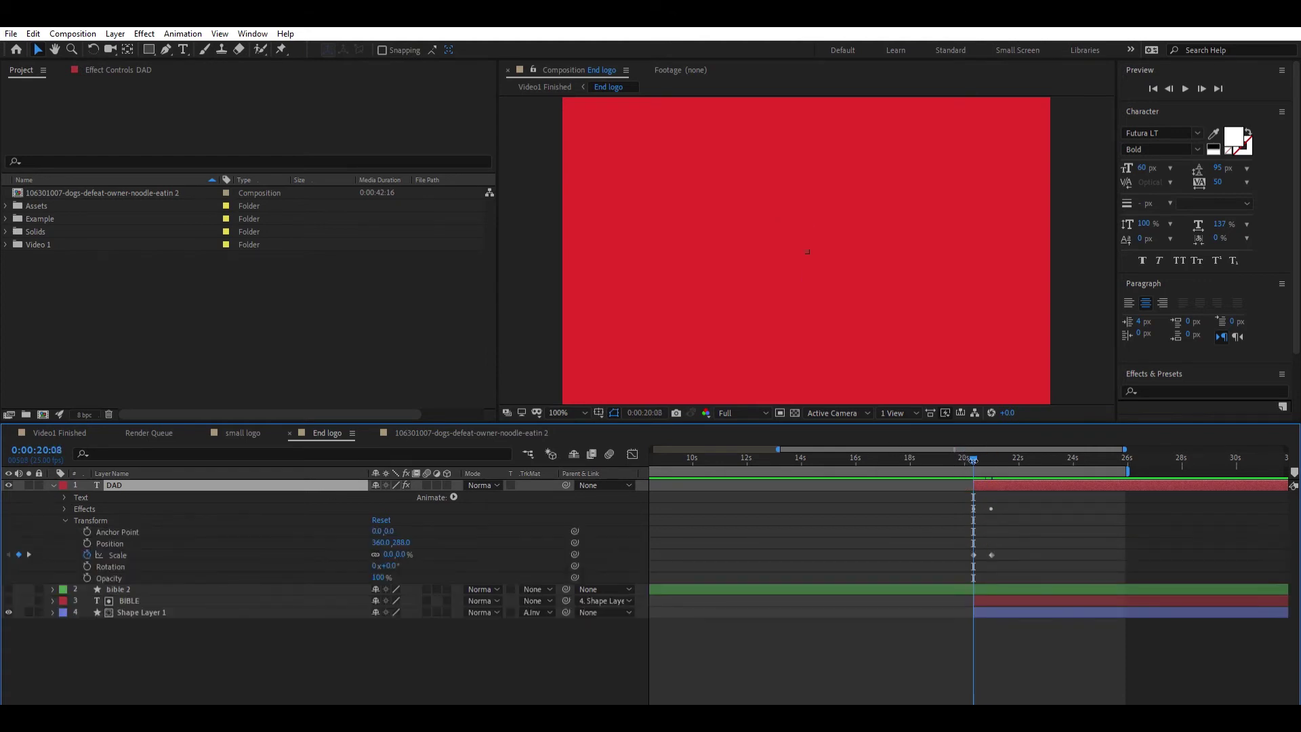
pyautogui.moveTo(973, 445); pyautogui.dragTo(984, 444)
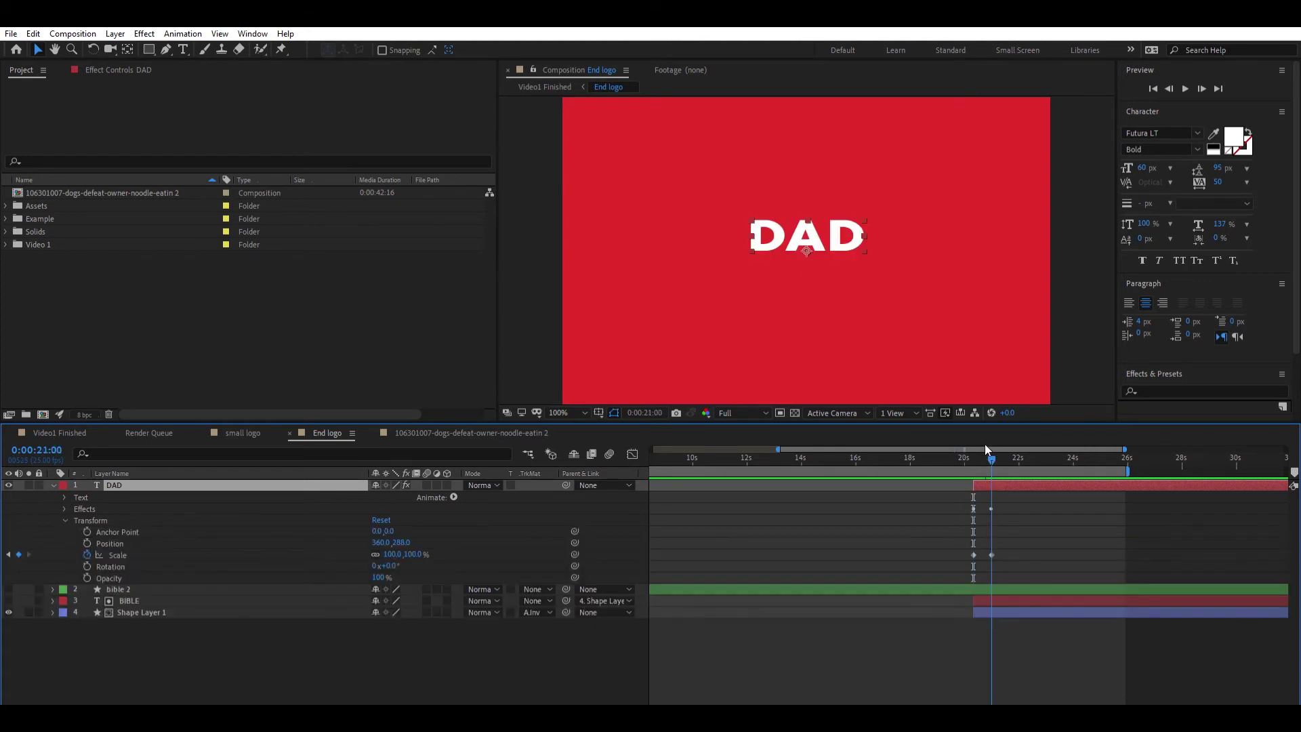
# Inspect the Camera Lens Blur effect's Blur Radius keyframes on the DAD text and scrub through them.
pyautogui.press('j')
pyautogui.click(65, 520)
pyautogui.click(65, 509)
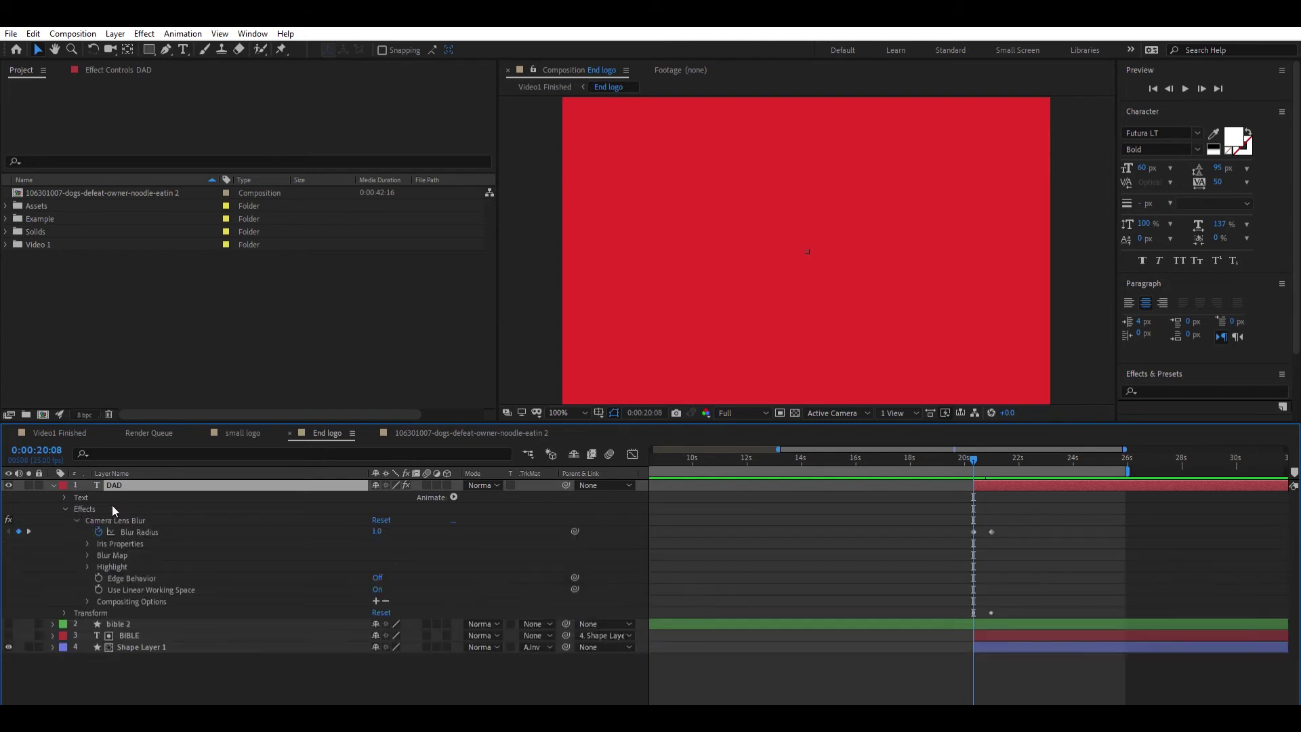
pyautogui.moveTo(974, 443)
pyautogui.mouseDown()
pyautogui.moveTo(999, 445)
pyautogui.moveTo(980, 453)
pyautogui.mouseUp()
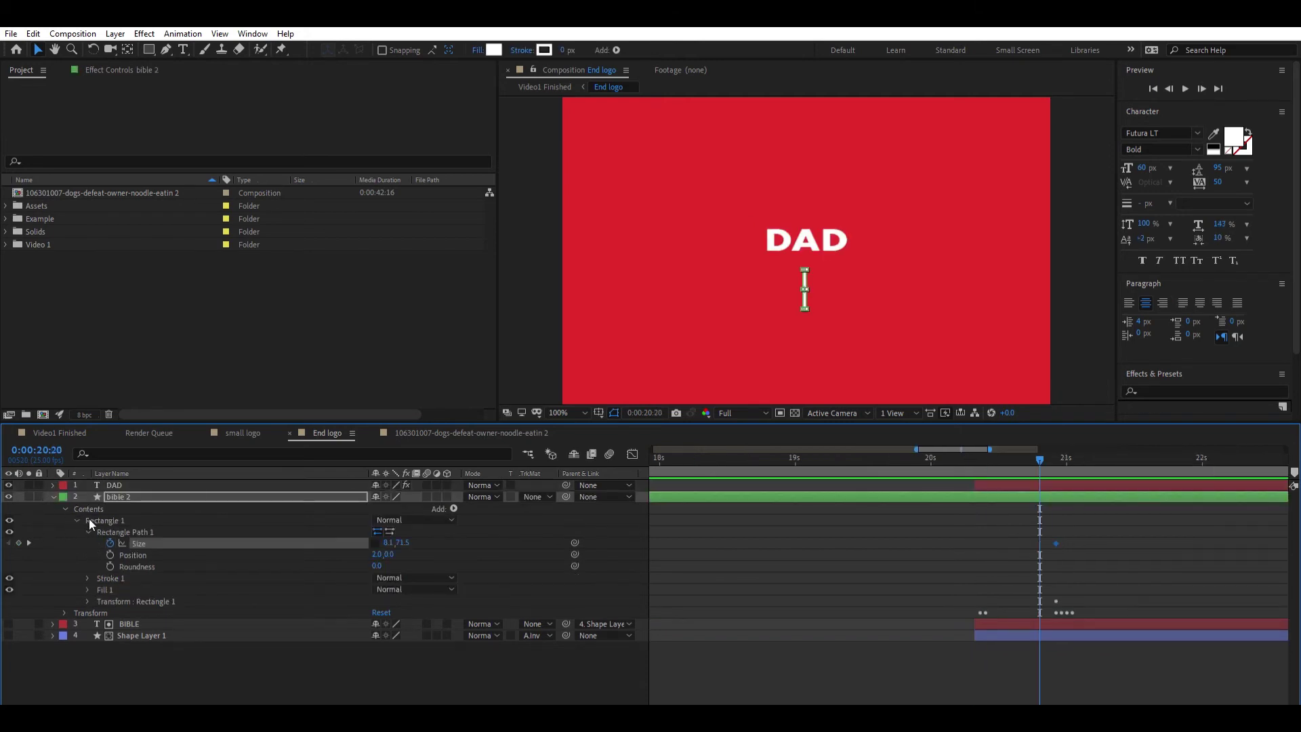
# Examine the bible 2 shape's contents and its scale and opacity keyframes, scrubbing to about 0:00:21:01.
pyautogui.click(89, 532)
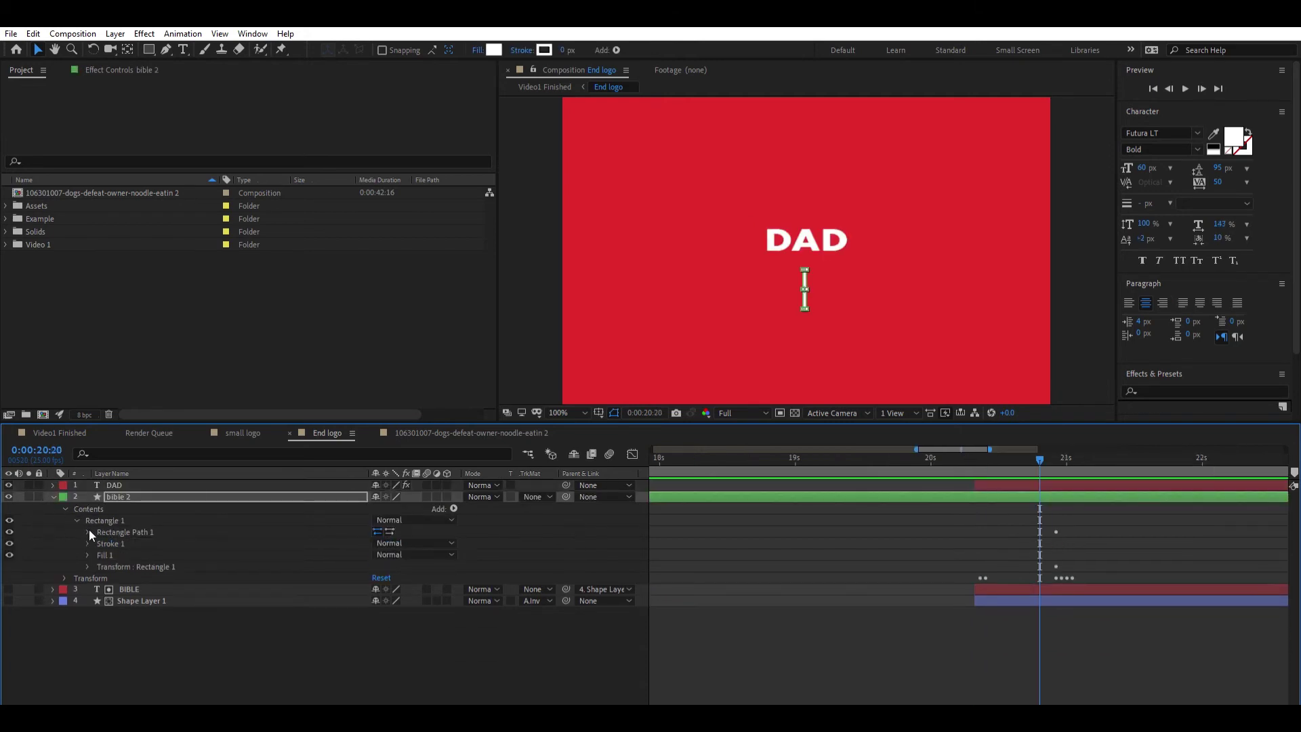
pyautogui.click(88, 551)
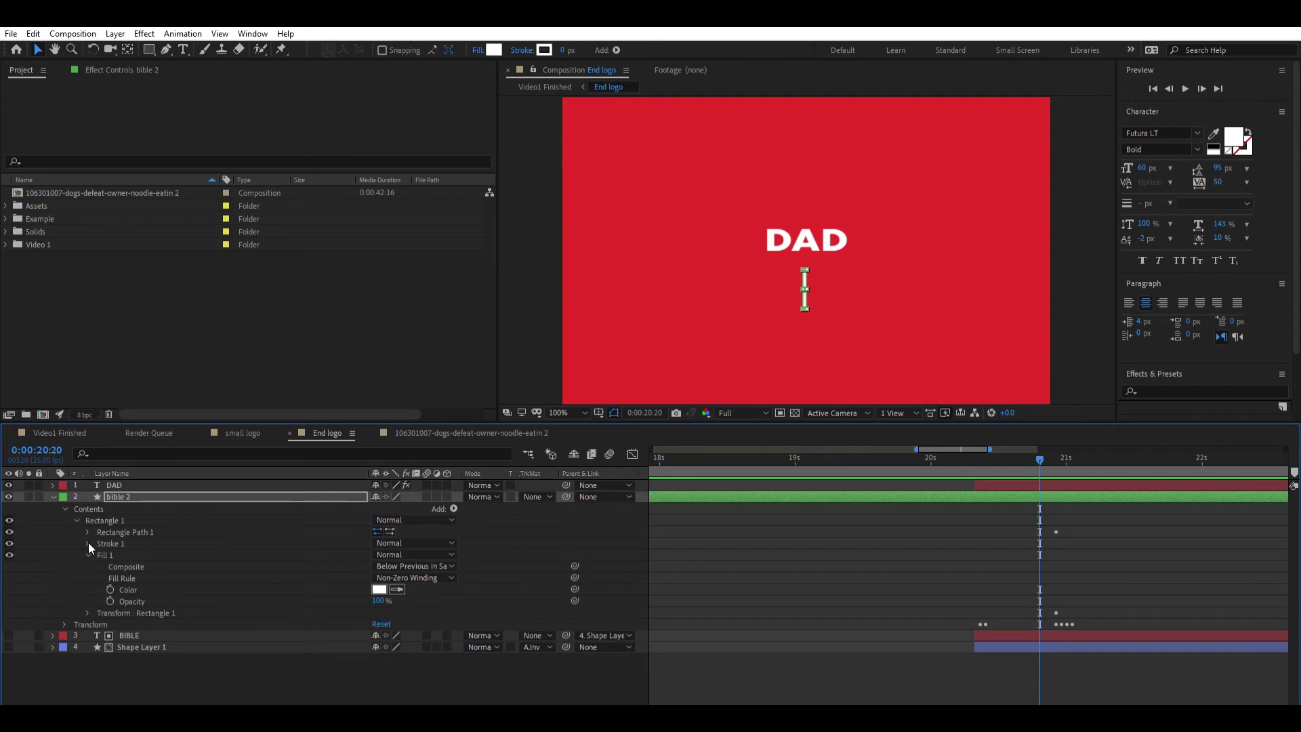
pyautogui.click(88, 553)
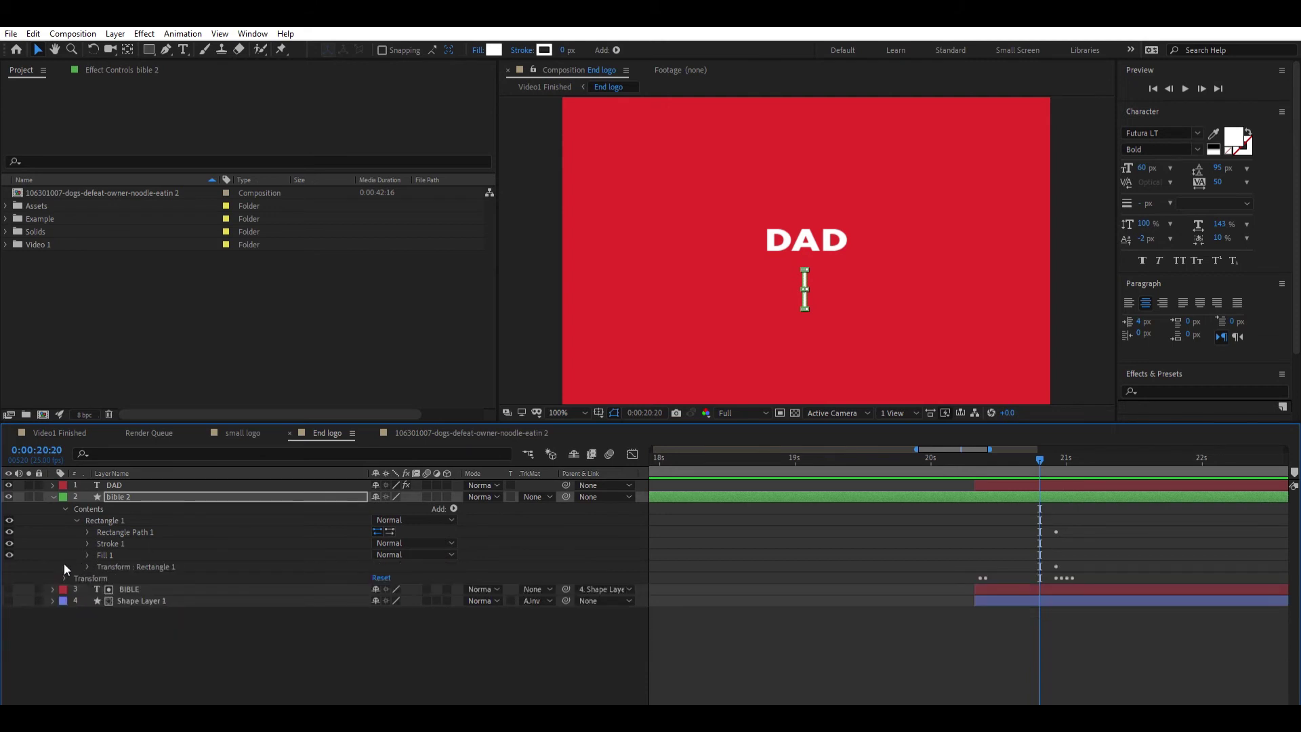
pyautogui.click(65, 578)
pyautogui.moveTo(1032, 456); pyautogui.dragTo(1072, 458)
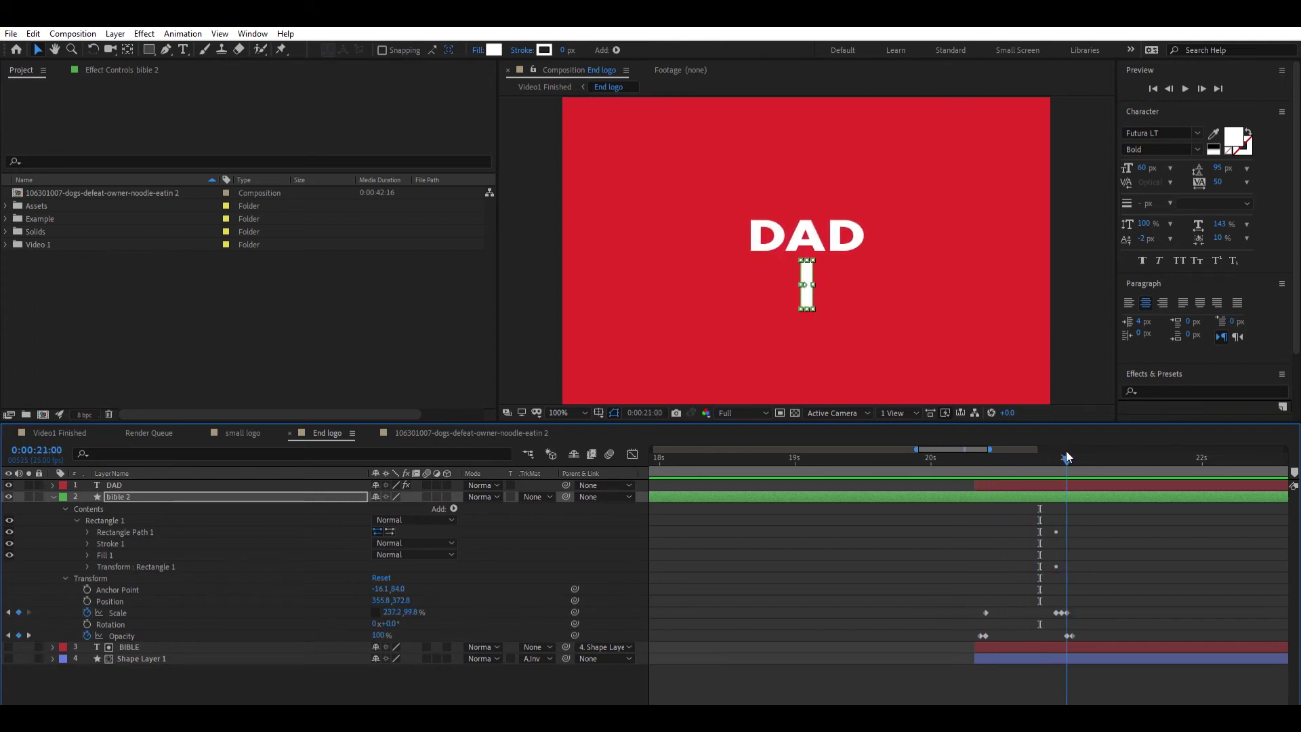
pyautogui.press('u')
# Show Shape Layer 1 and scrub through the BIBLE box's widening animation to 0:00:21:03.
pyautogui.click(9, 520)
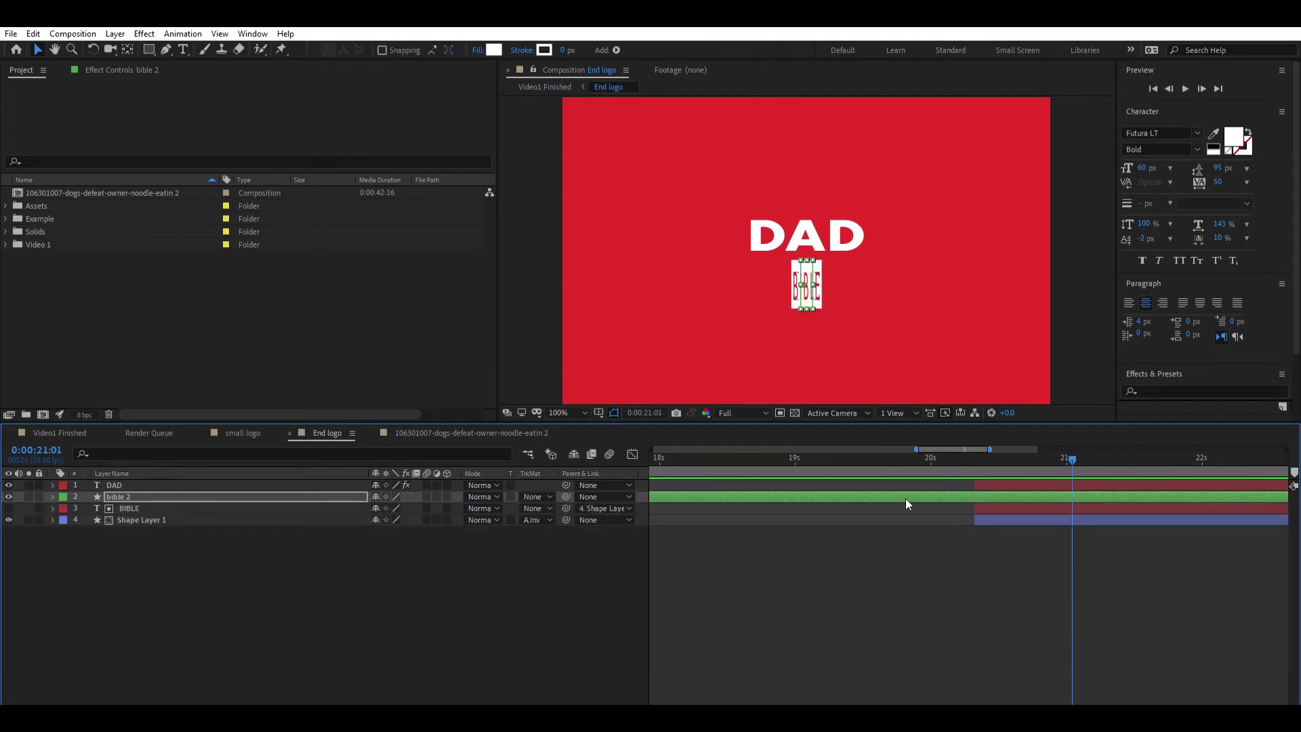
pyautogui.moveTo(1072, 452)
pyautogui.mouseDown()
pyautogui.moveTo(1040, 450)
pyautogui.moveTo(1095, 450)
pyautogui.mouseUp()
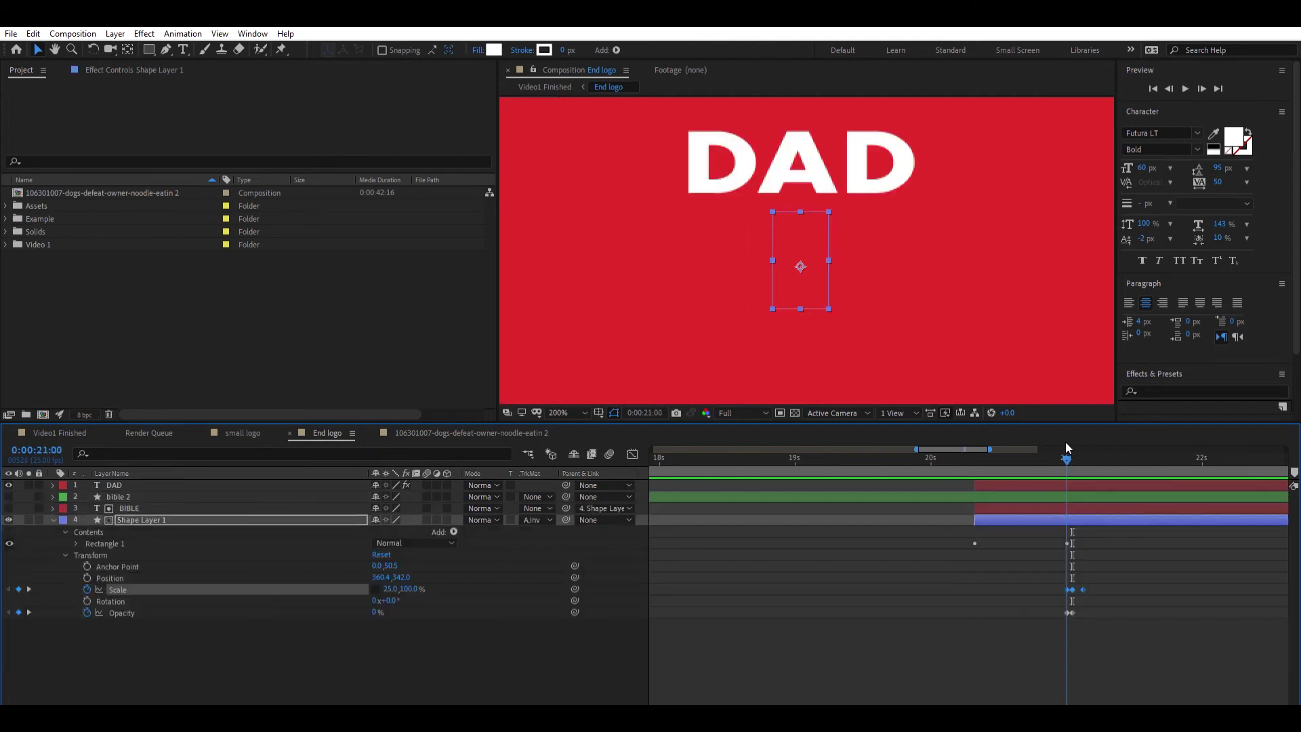
pyautogui.moveTo(1066, 447); pyautogui.dragTo(1084, 445)
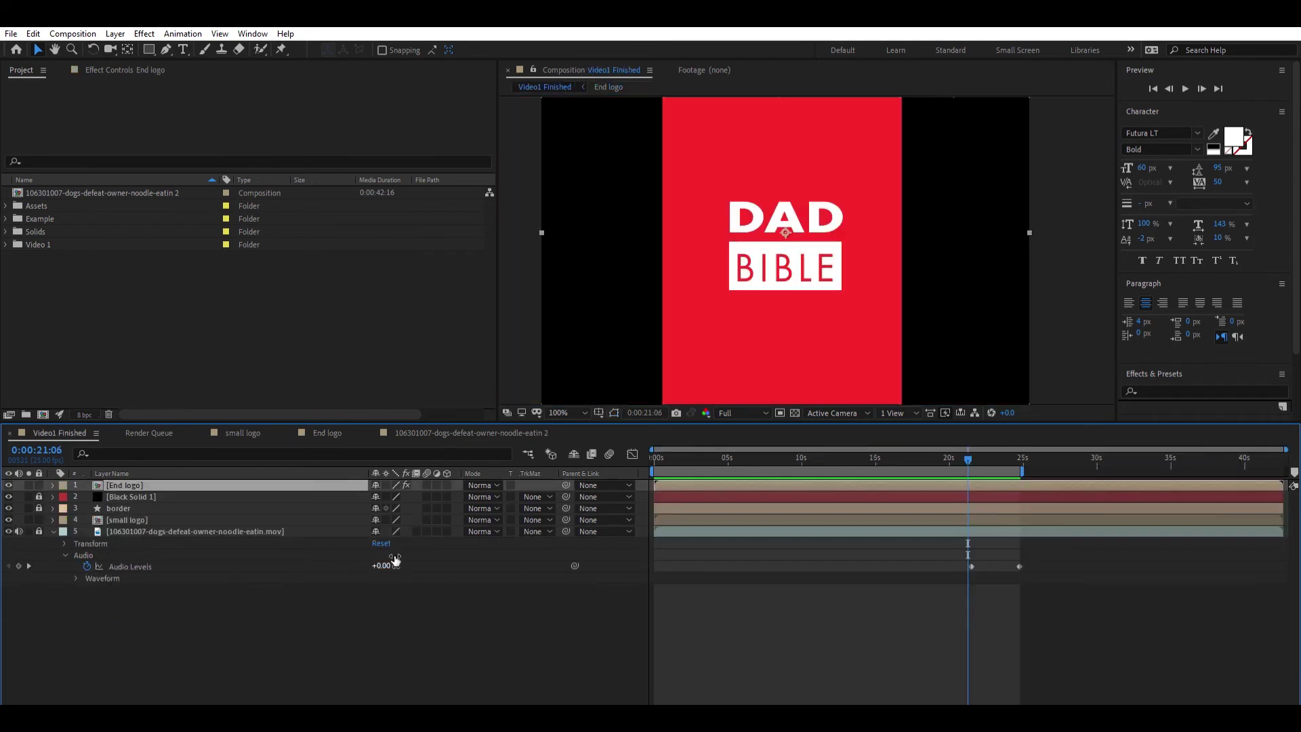
# Examine the Linear Wipe's Transition Completion keyframes on the End logo layer in Video1 Finished, scrubbing around 0:00:22:17.
pyautogui.moveTo(966, 450); pyautogui.dragTo(1013, 452)
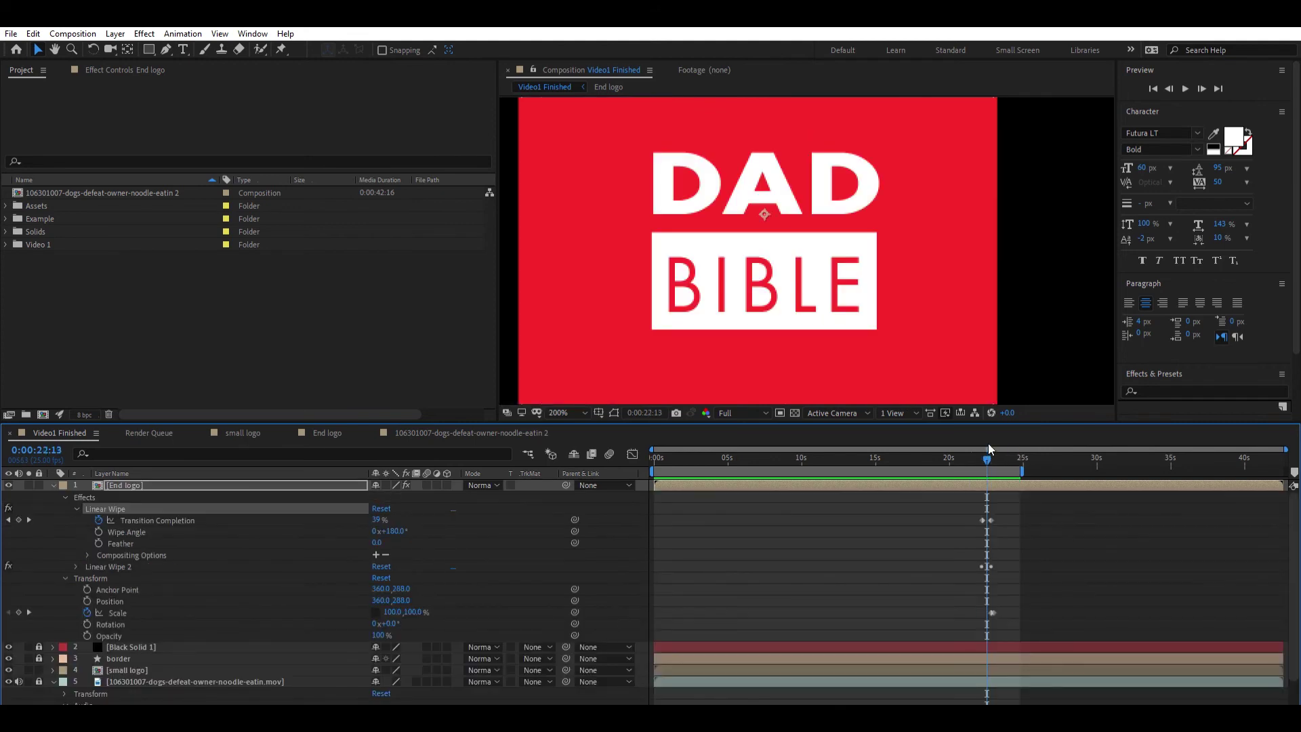
pyautogui.moveTo(989, 445); pyautogui.dragTo(990, 445)
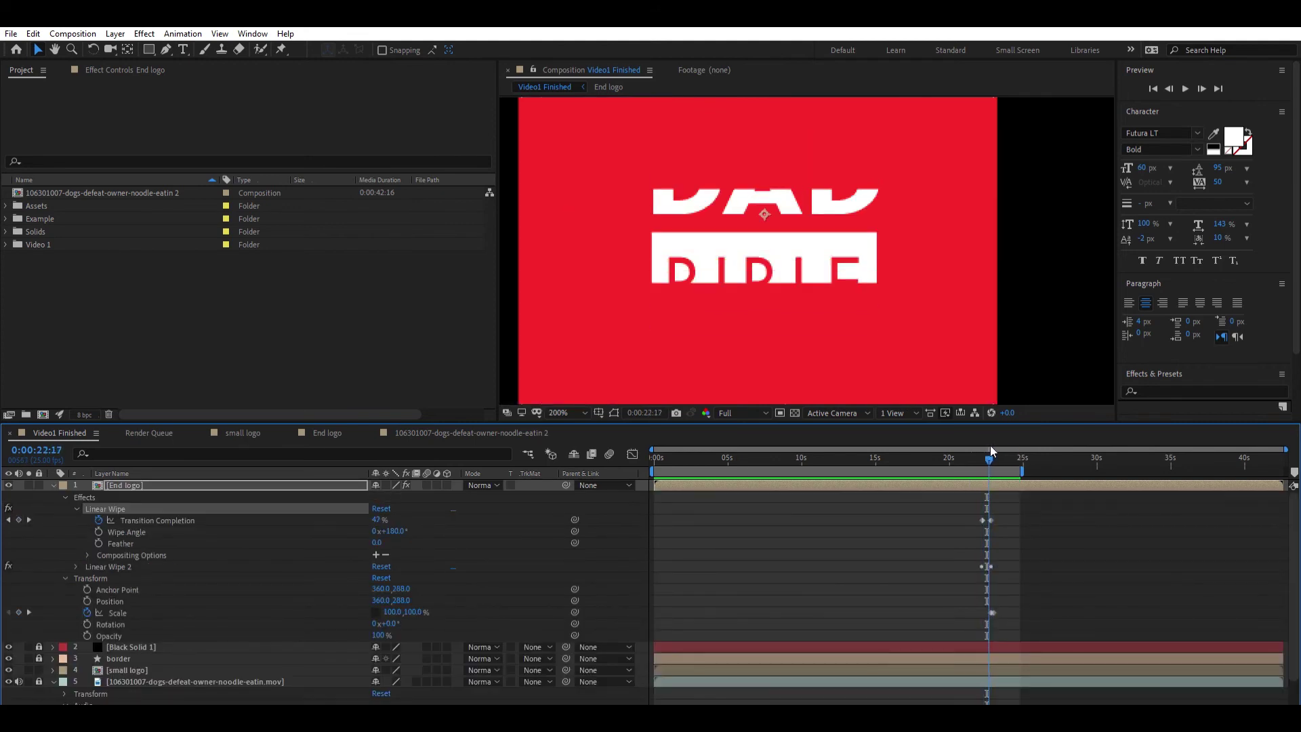
pyautogui.click(692, 164)
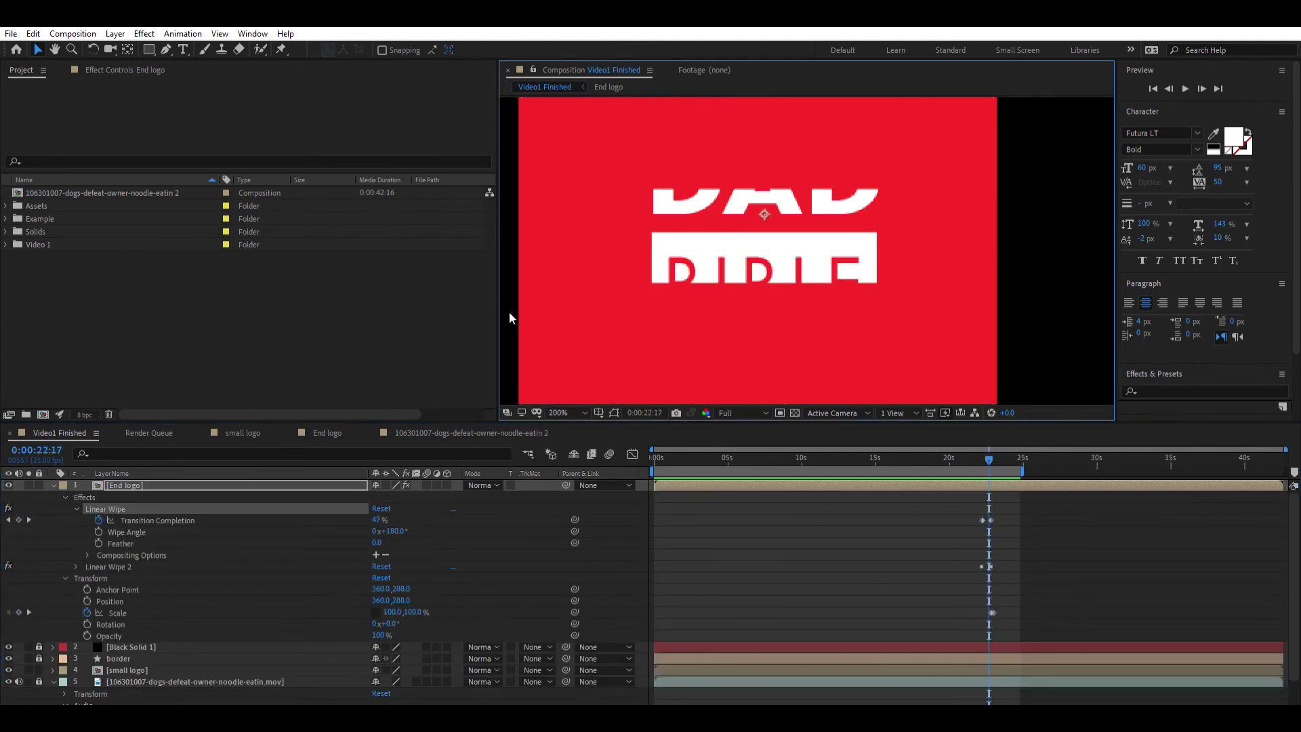
pyautogui.click(152, 519)
pyautogui.moveTo(989, 445); pyautogui.dragTo(996, 450)
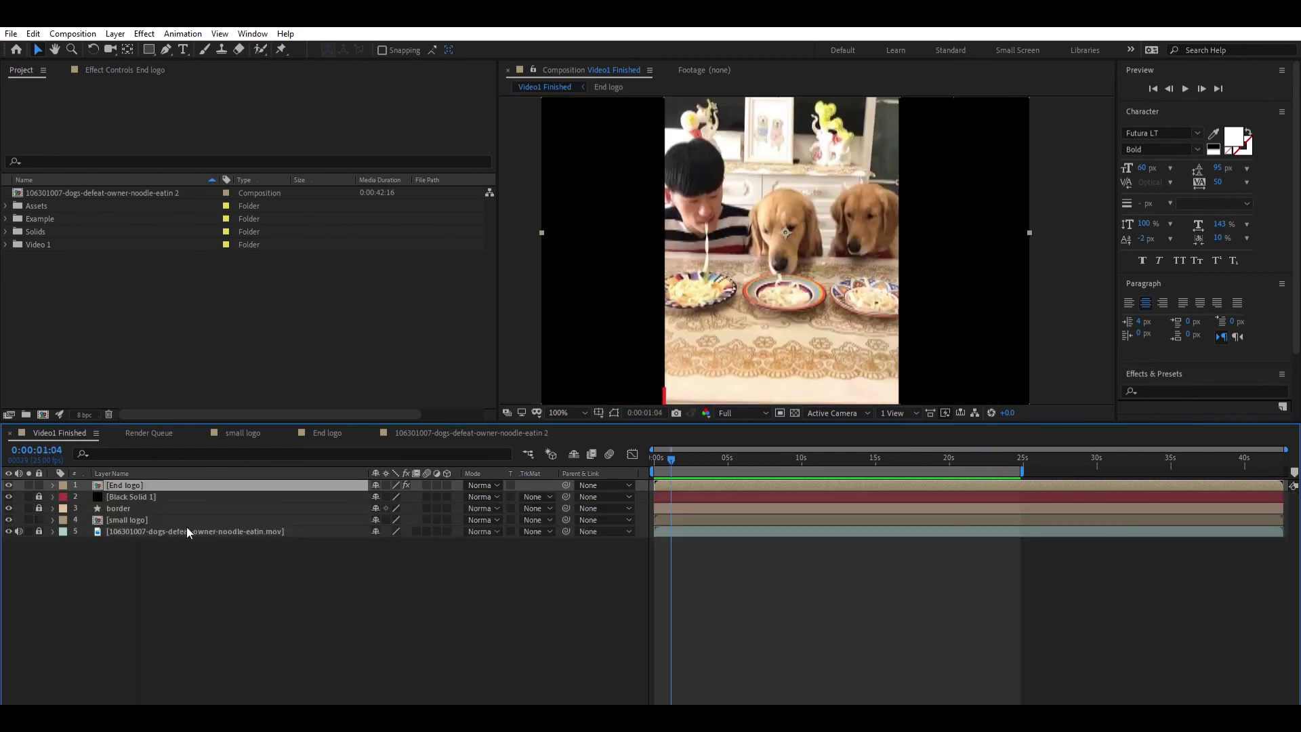
# Reveal the dog footage layer's audio level keyframes and play the composition's ending from 0:00:19:05.
pyautogui.click(52, 531)
pyautogui.click(965, 450)
pyautogui.moveTo(967, 451); pyautogui.dragTo(937, 450)
pyautogui.press('space')
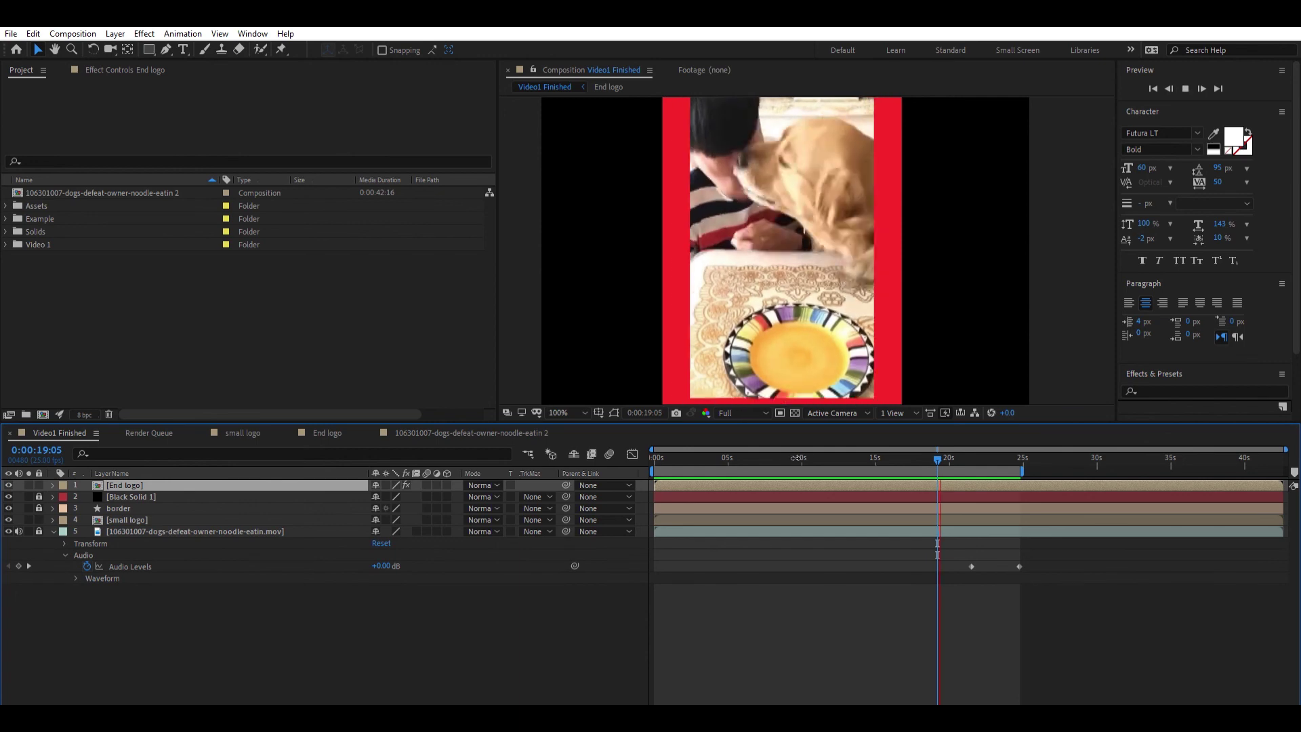